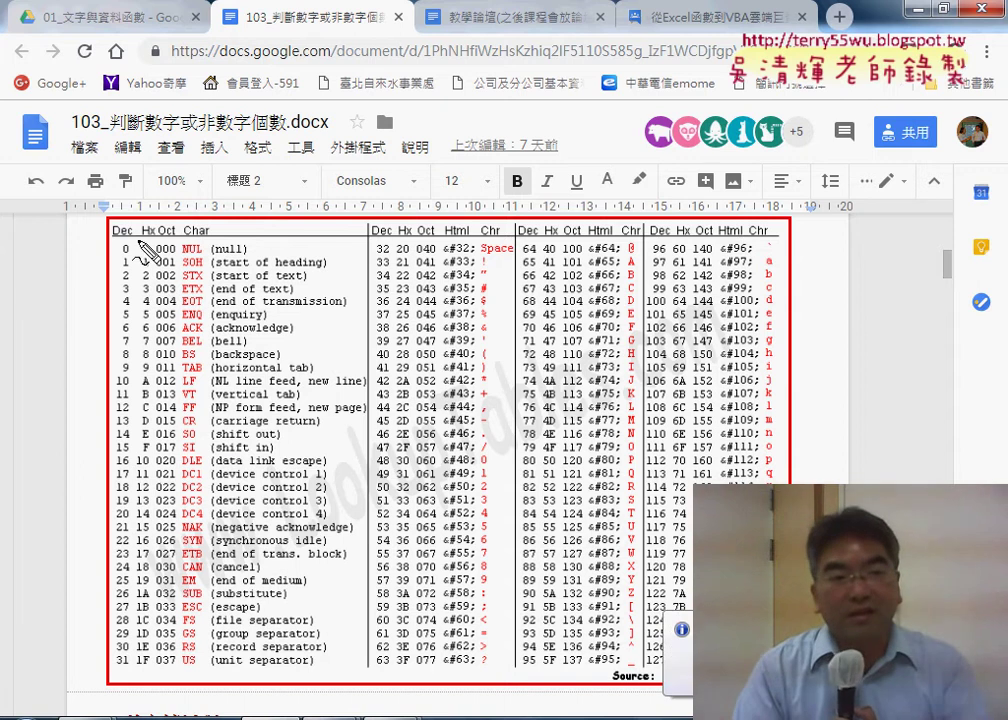
Draw a red pen line above the ASCII table's header row.
mouse_move(55, 238)
mouse_down()
mouse_move(135, 238)
mouse_move(88, 152)
mouse_move(100, 168)
mouse_up()
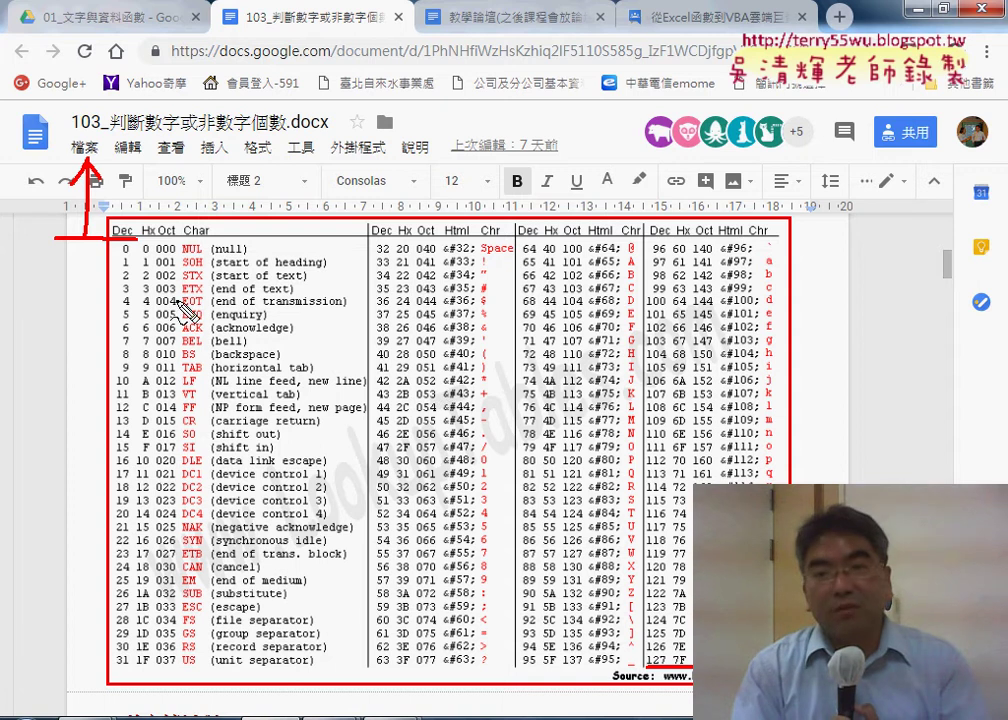
Write 'And' and underline the line feed entry in red, then clear the marks and minimize Chrome.
drag(255, 306, 271, 293)
mouse_move(210, 385)
mouse_down()
mouse_move(262, 296)
mouse_move(290, 378)
mouse_move(315, 370)
mouse_up()
drag(335, 325, 335, 378)
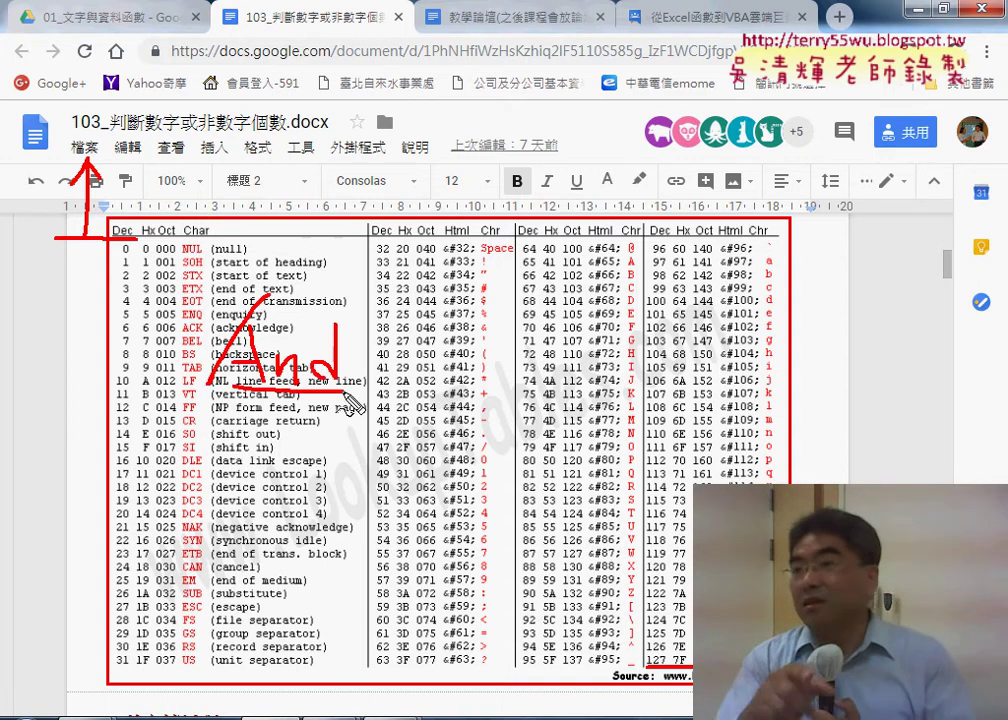
drag(236, 389, 364, 388)
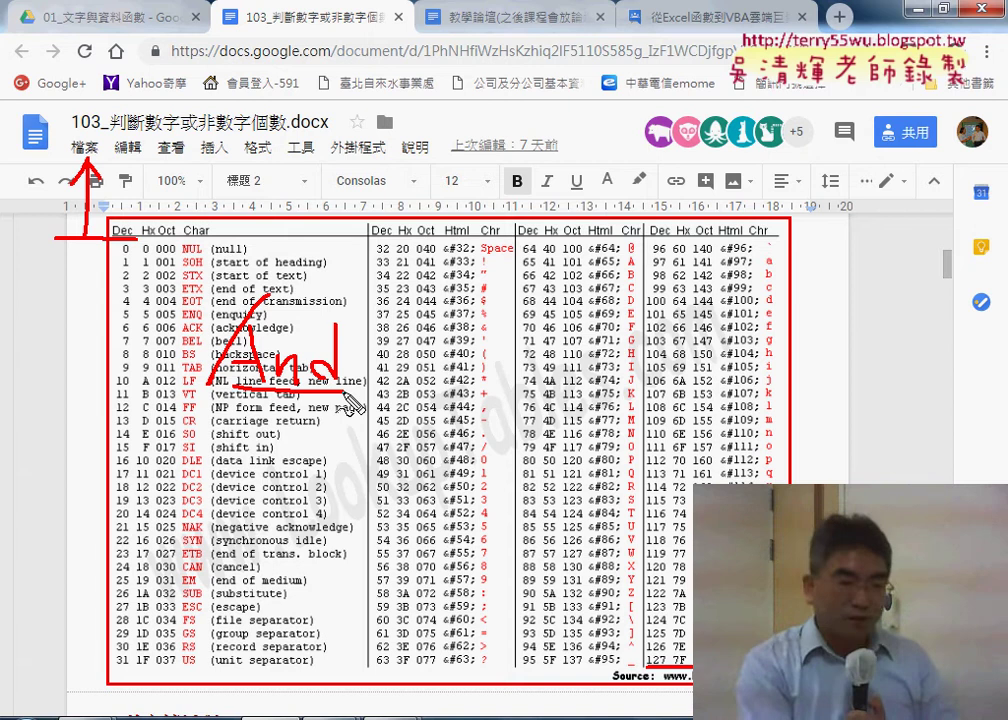
key(Escape)
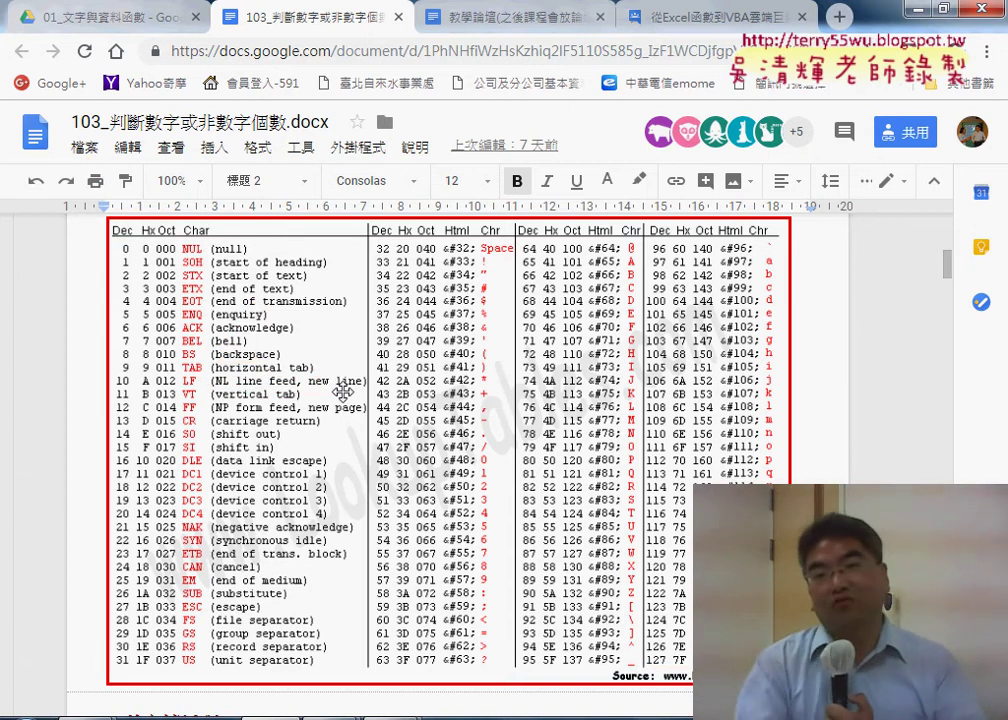
click(917, 9)
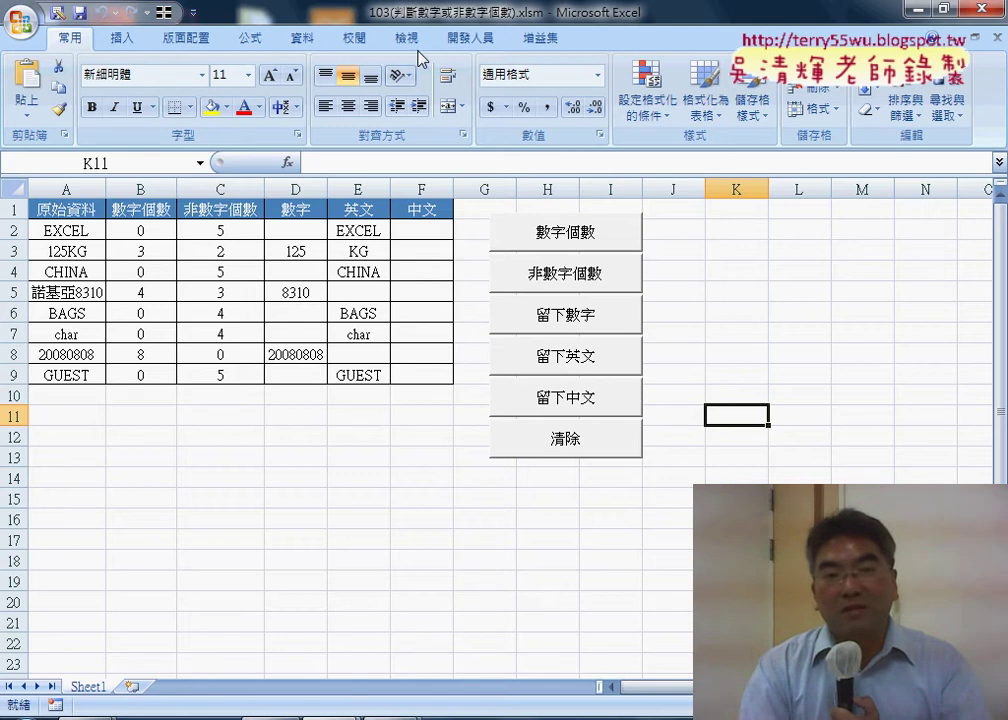
Open the Visual Basic editor from Developer and select the whole 留下英文 procedure.
click(470, 38)
click(30, 80)
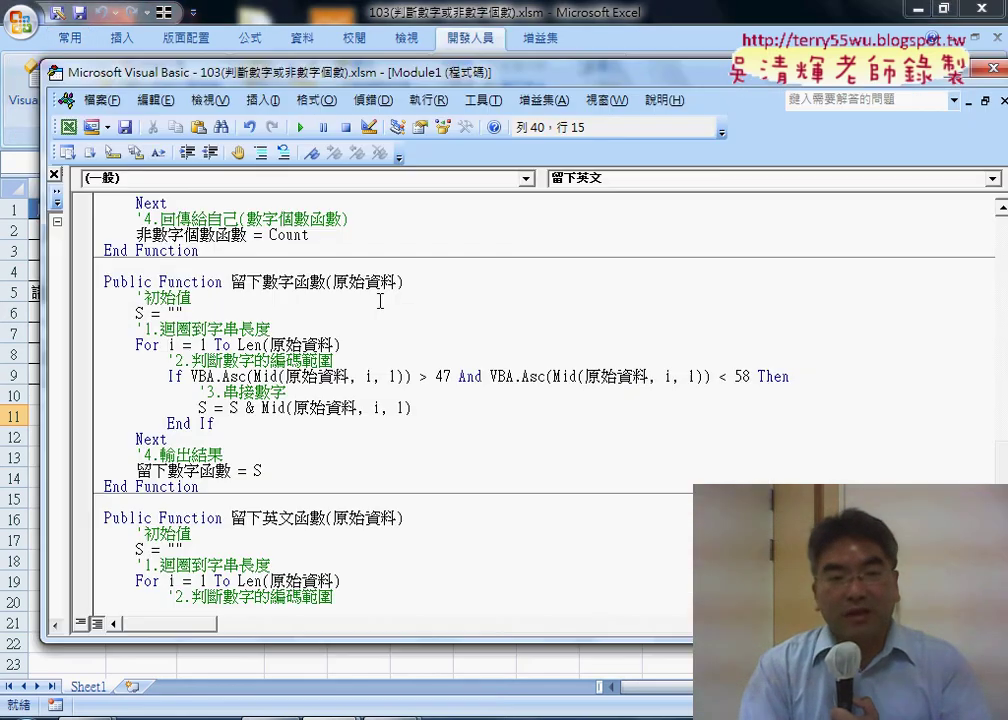
scroll(363, 376, up, 4)
scroll(363, 376, up, 4)
scroll(363, 376, up, 4)
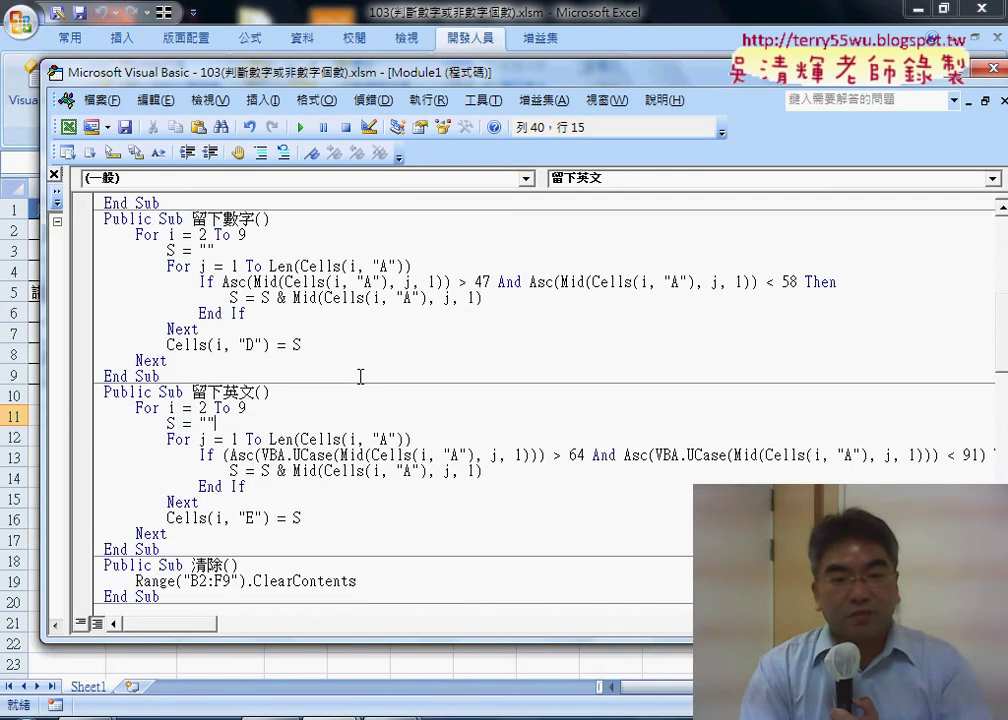
scroll(363, 376, up, 2)
drag(165, 408, 70, 258)
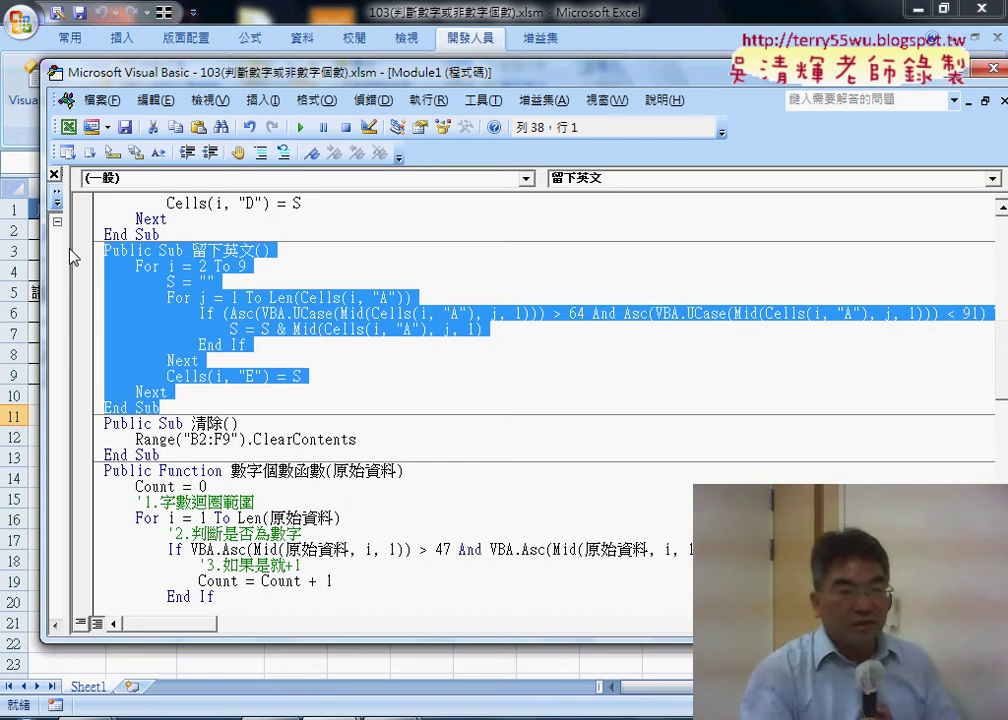
Paste a copy of the procedure below End Sub and rename it 留下中文.
click(193, 404)
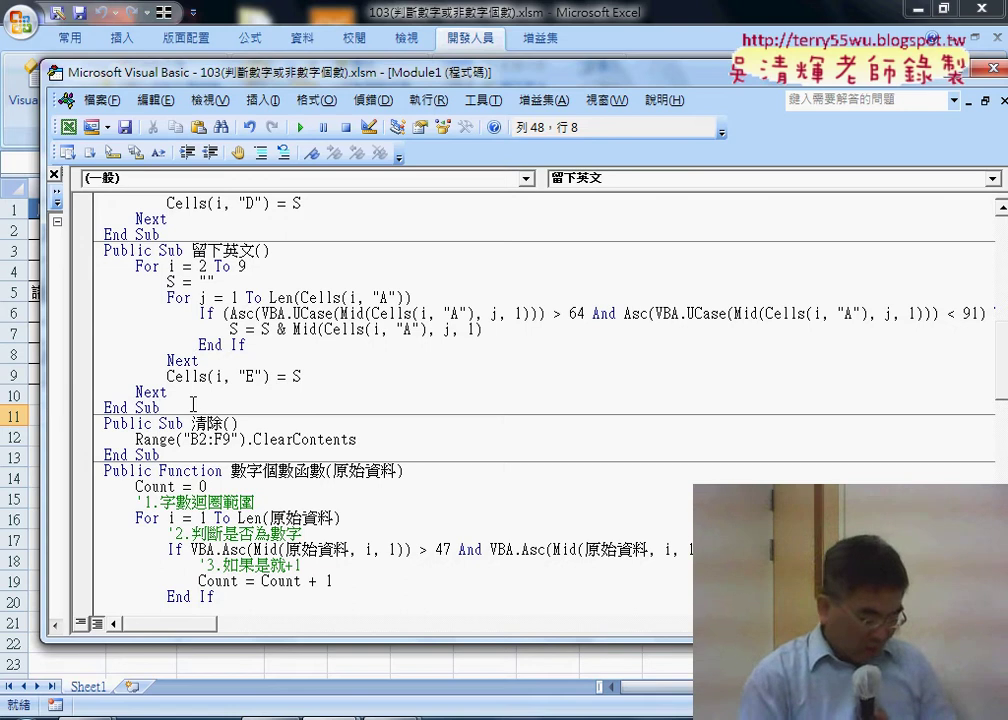
key(Return)
key(ctrl+v)
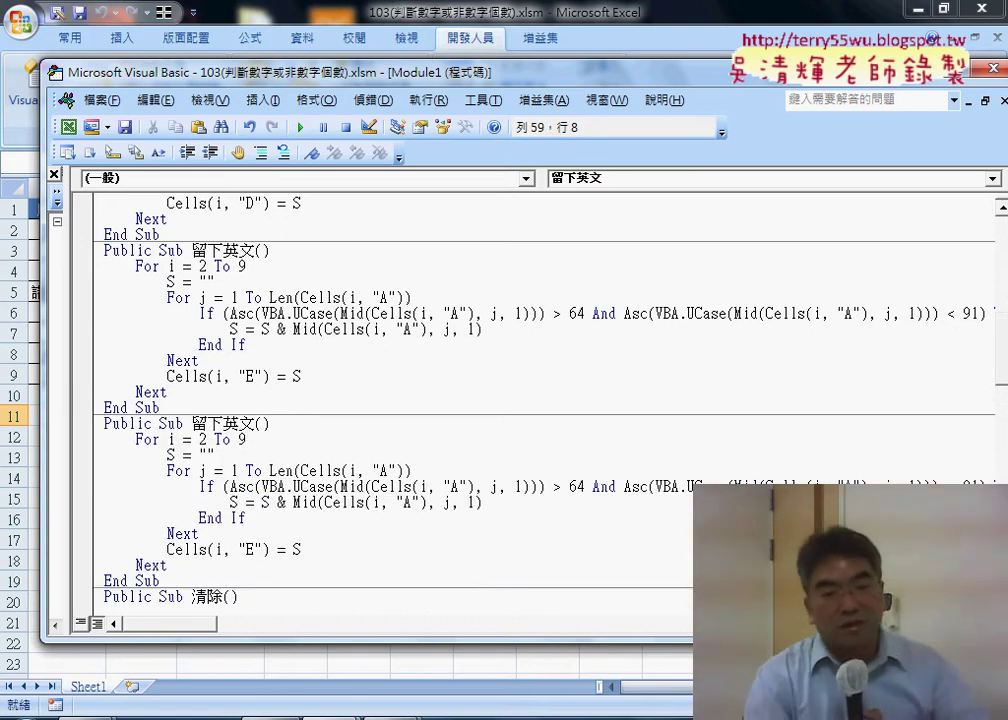
drag(238, 424, 222, 424)
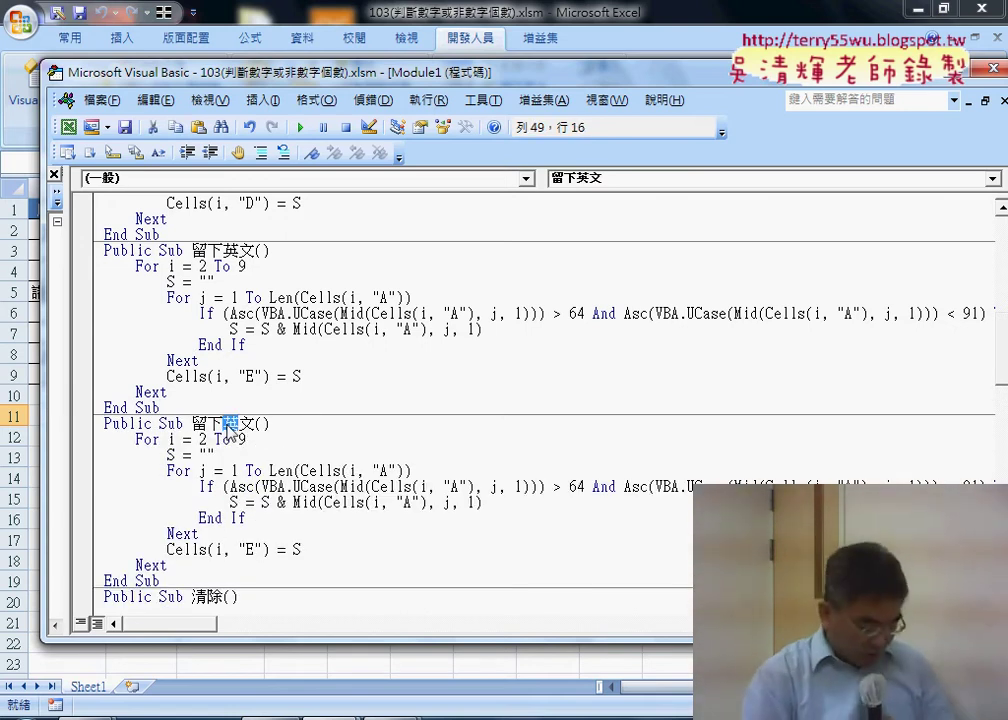
text(留下)
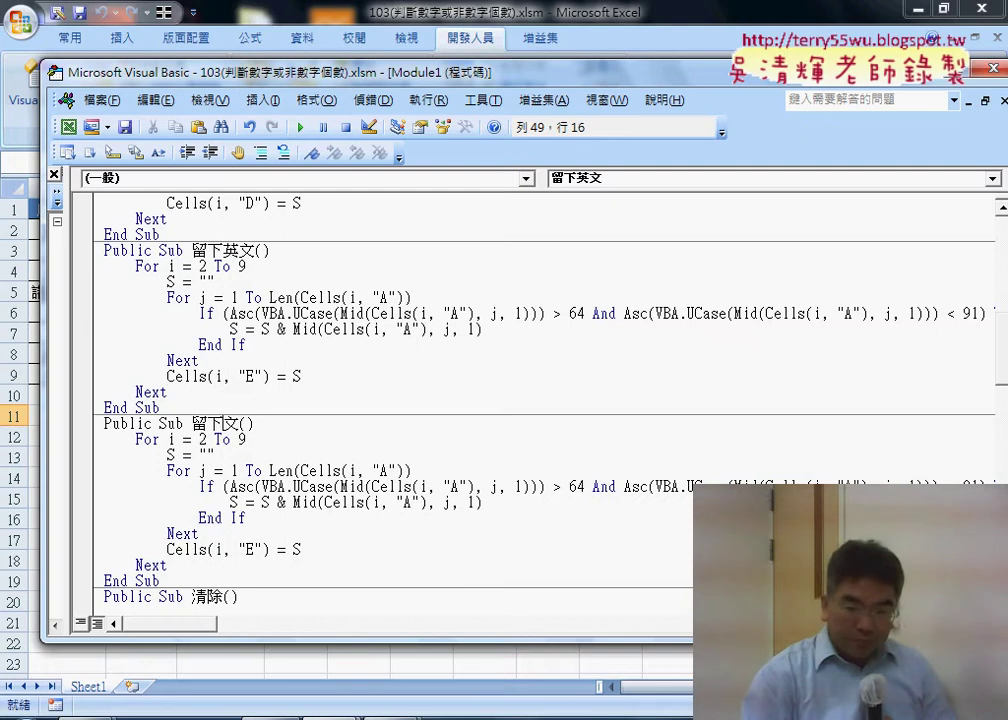
text(中)
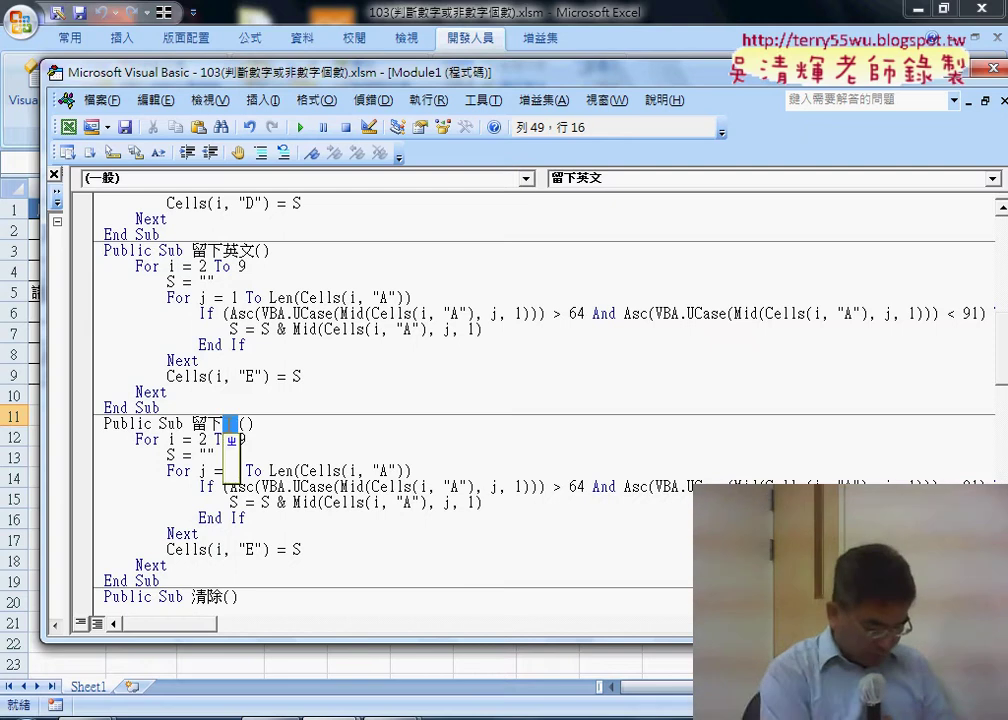
text(文)
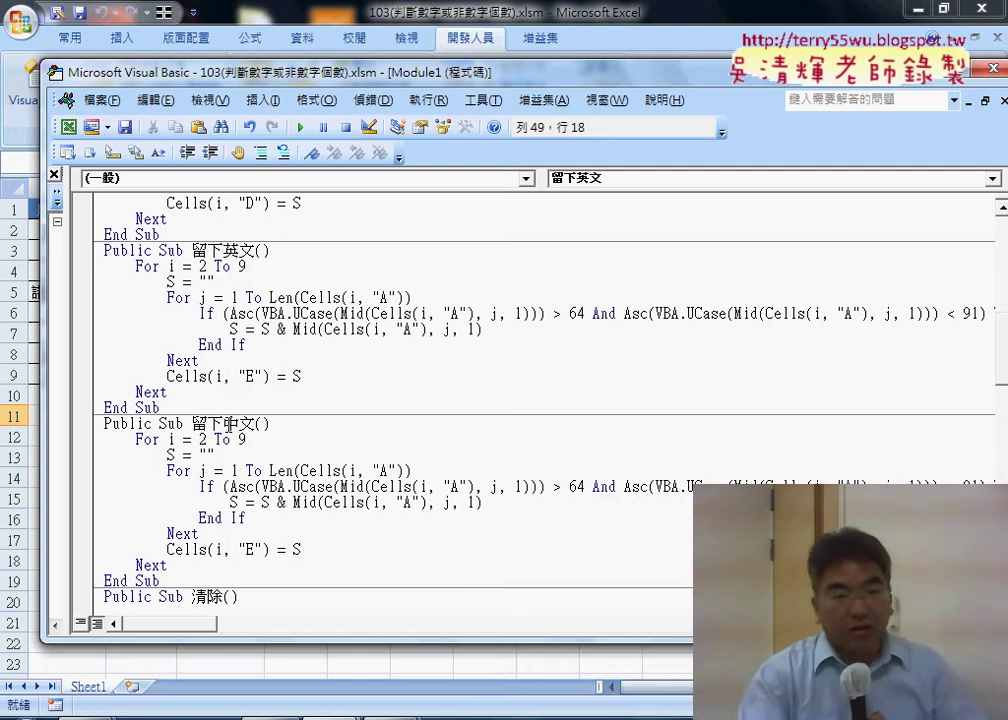
Rewrite the 留下中文 condition as Asc value <0 Or >127.
scroll(347, 443, down, 2)
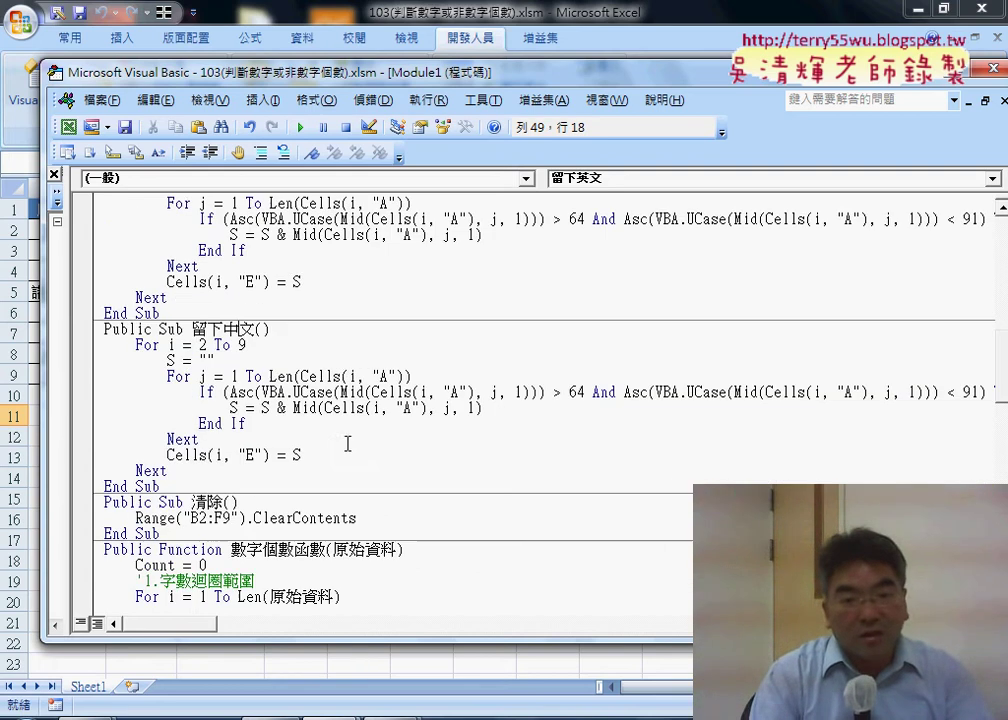
double_click(557, 393)
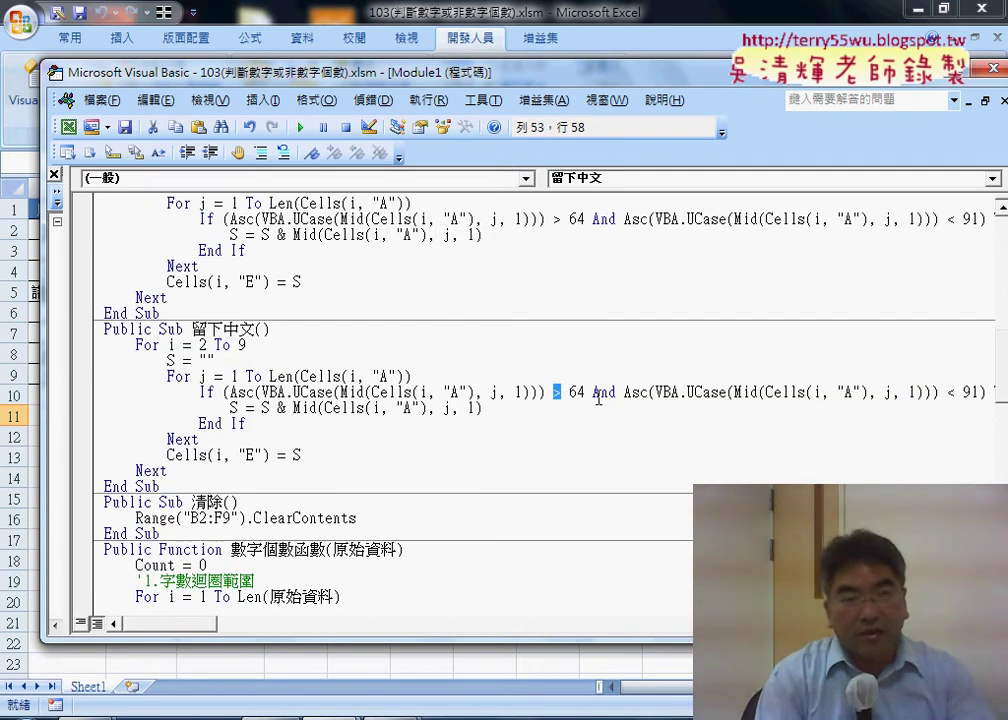
text(<)
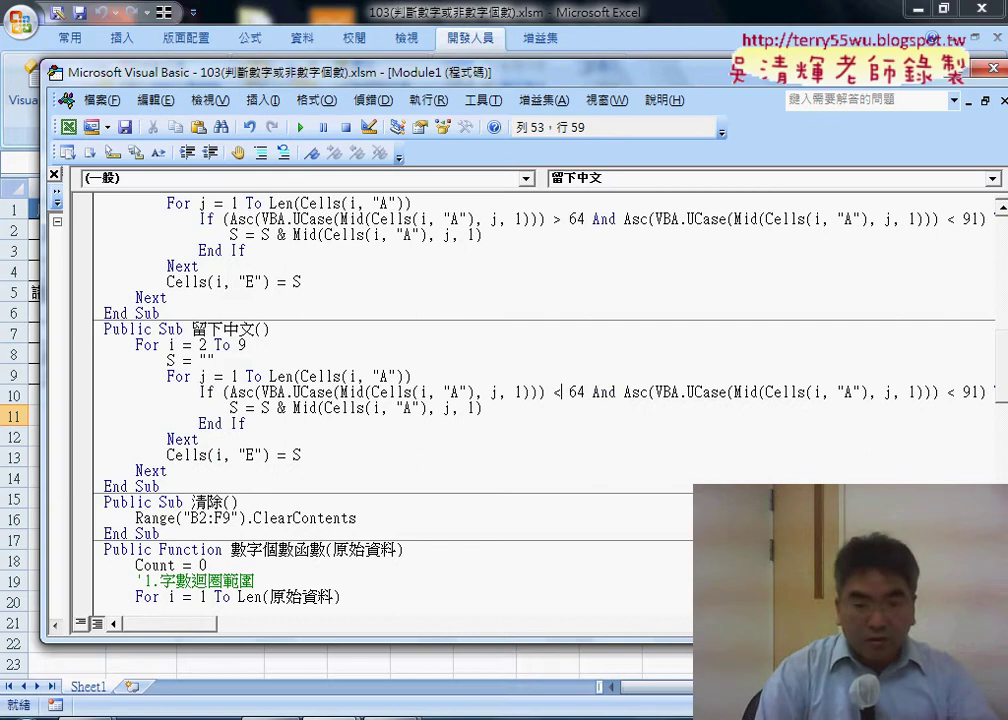
text(0)
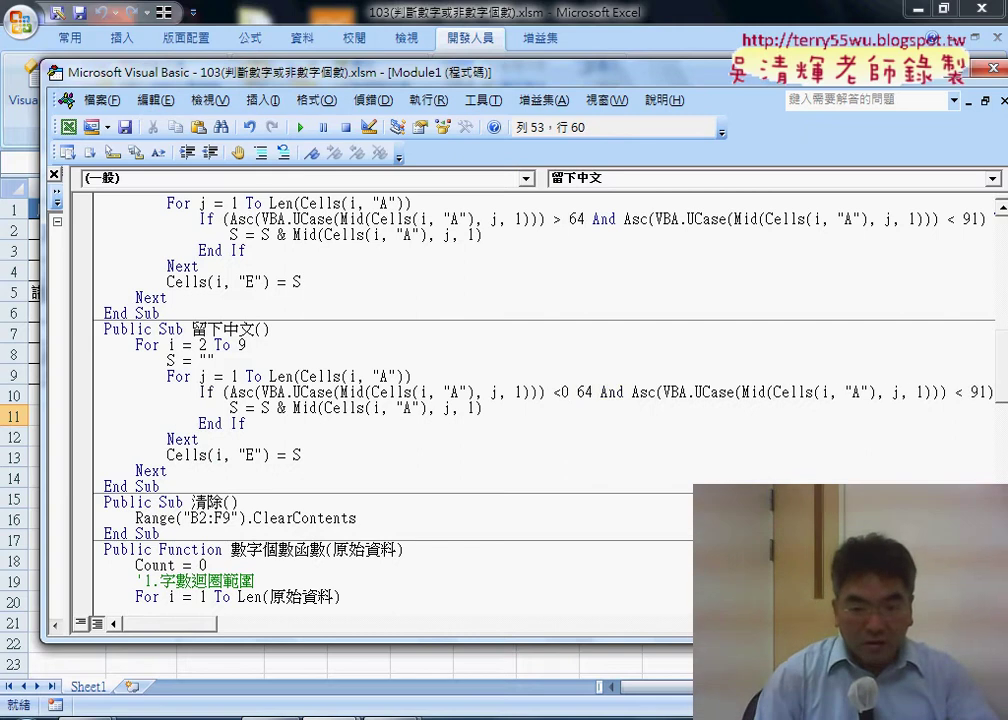
key(Delete)
key(Delete)
key(Delete)
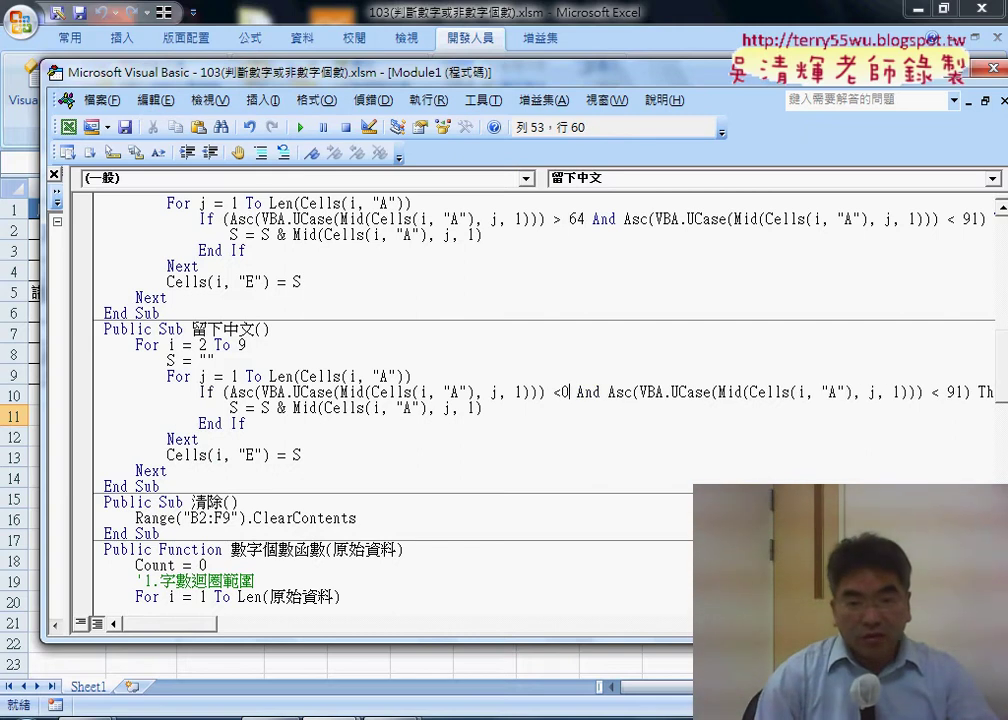
key(Right)
key(Delete)
key(Delete)
key(Delete)
key(Delete)
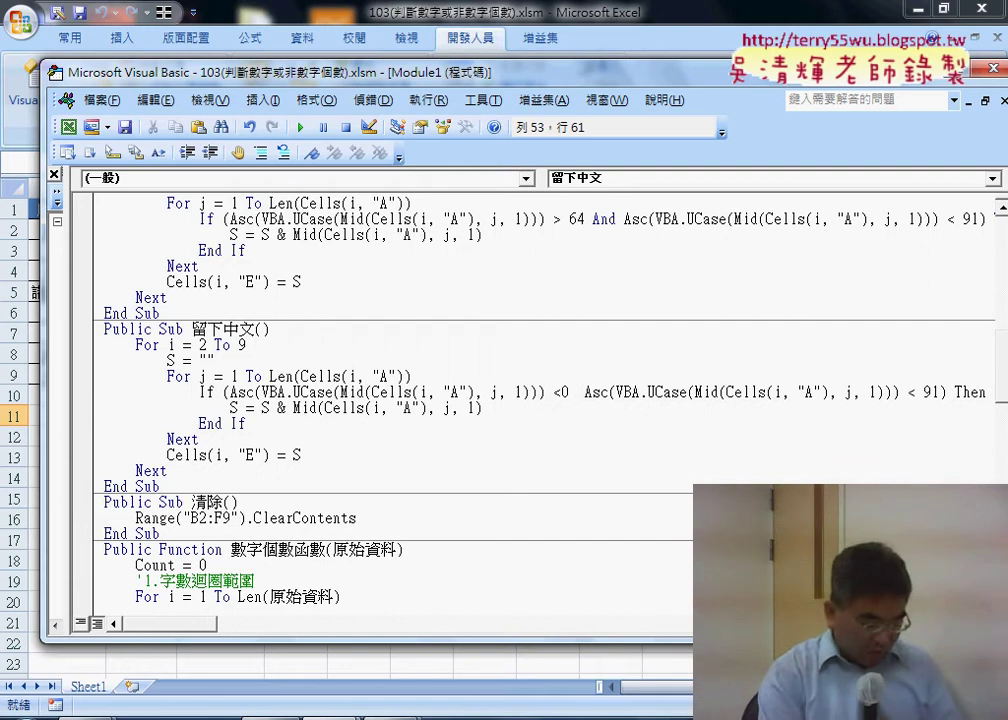
text(o)
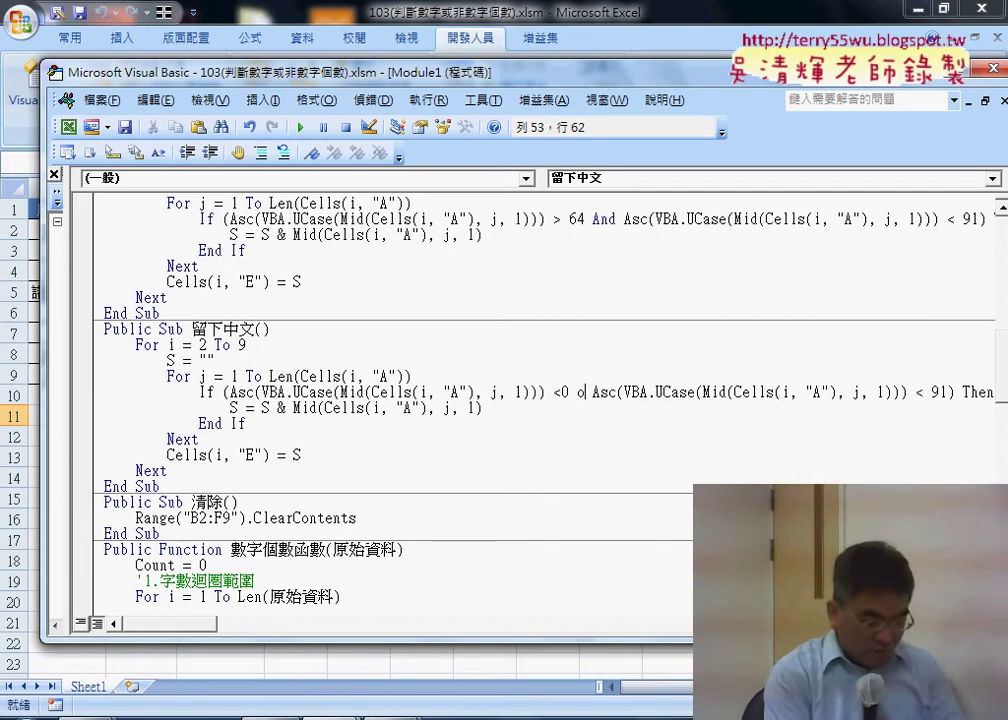
text(r)
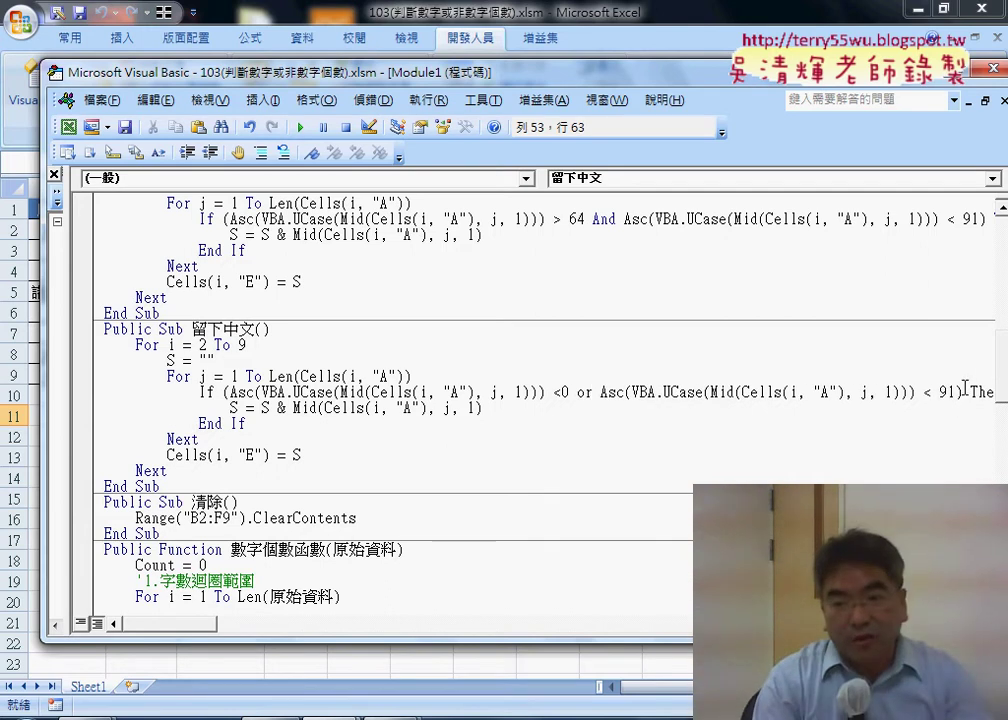
drag(960, 392, 926, 393)
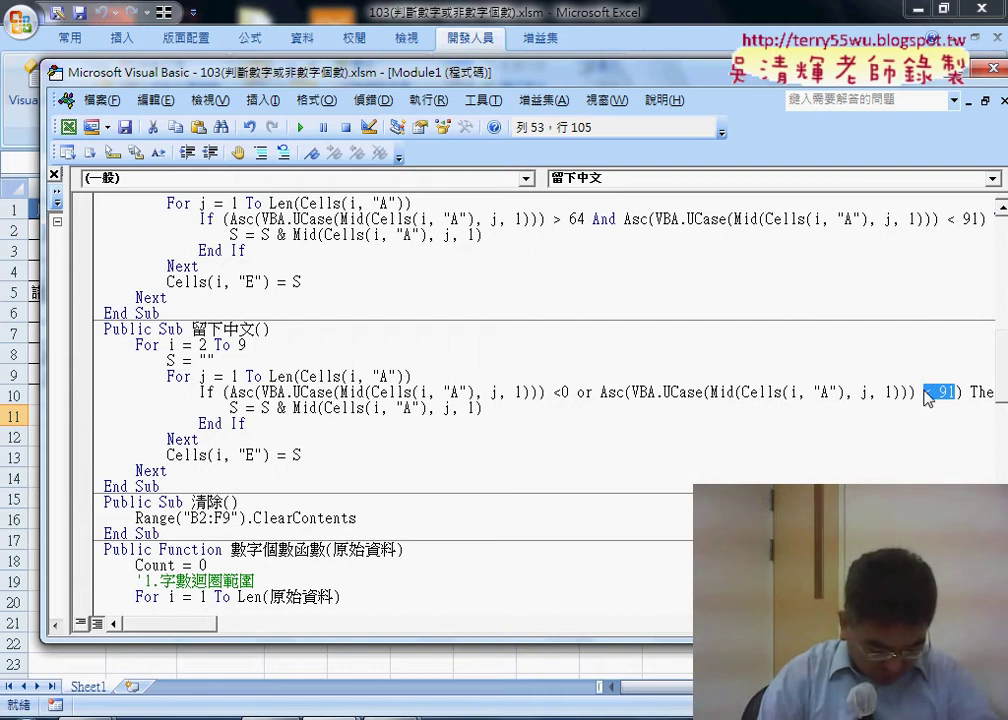
text(>127)
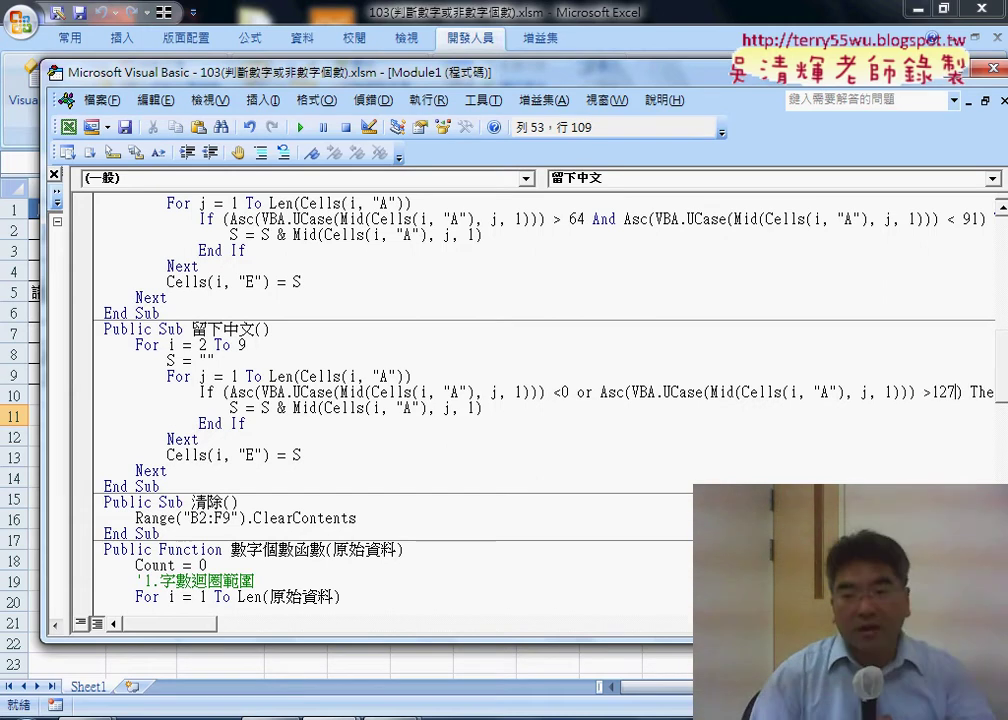
click(565, 438)
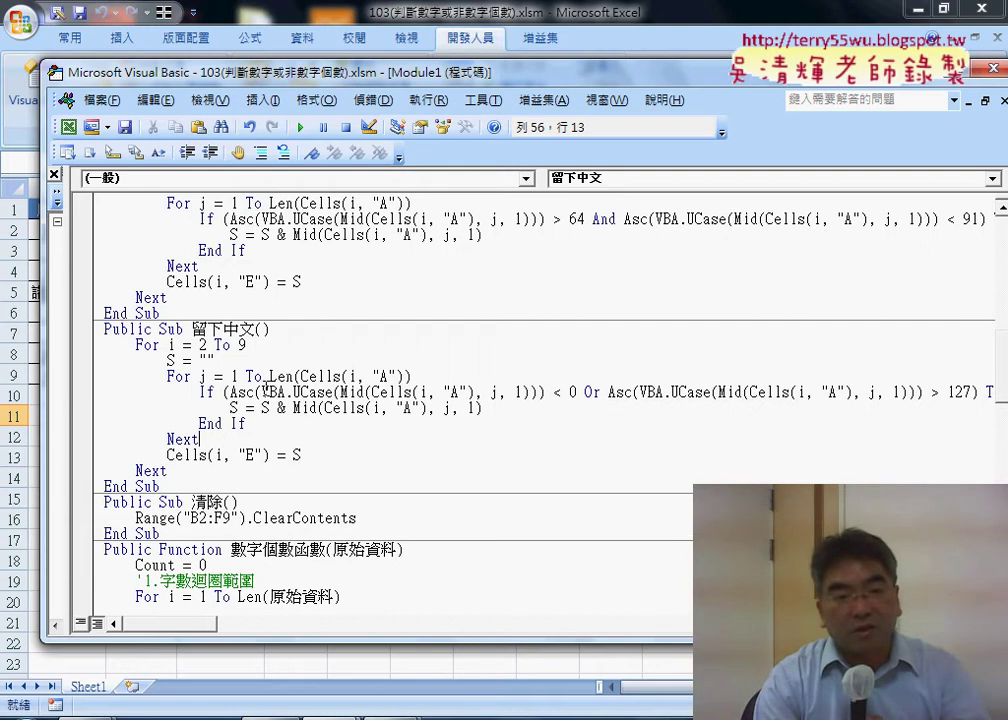
Delete both VBA.UCase( calls and their extra closing parentheses from the condition.
drag(262, 392, 341, 392)
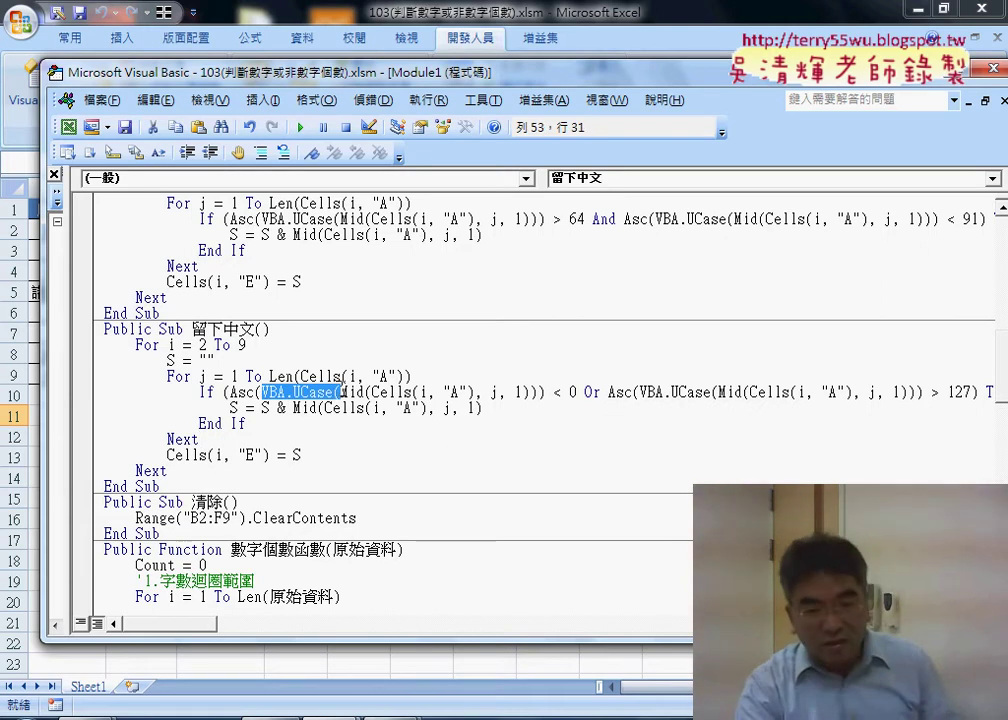
key(Delete)
click(458, 392)
key(Delete)
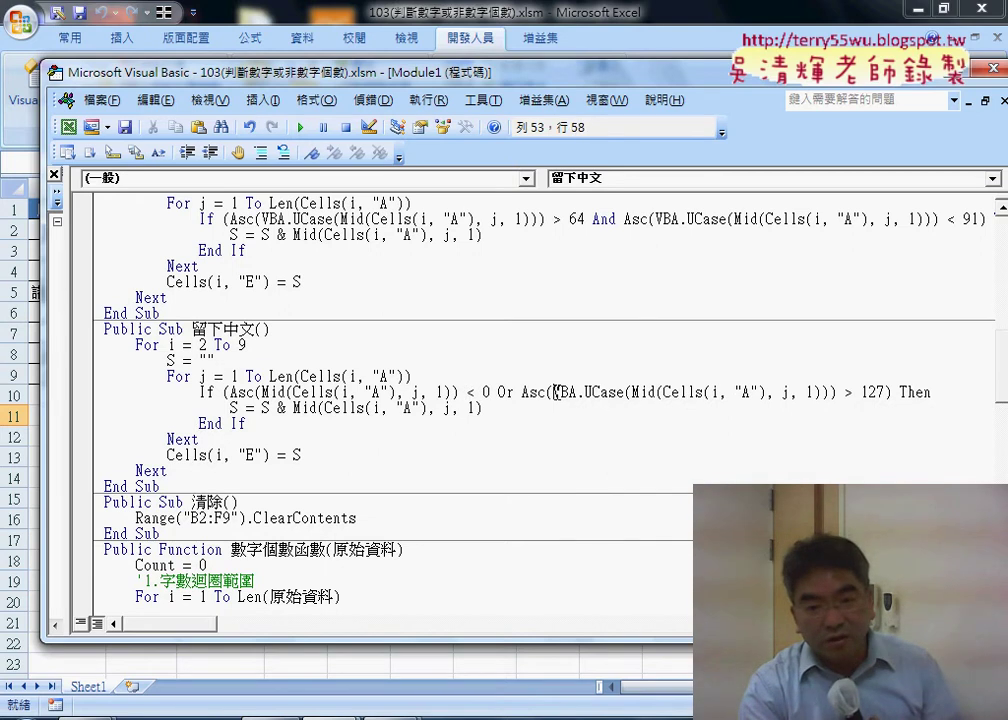
drag(554, 392, 631, 392)
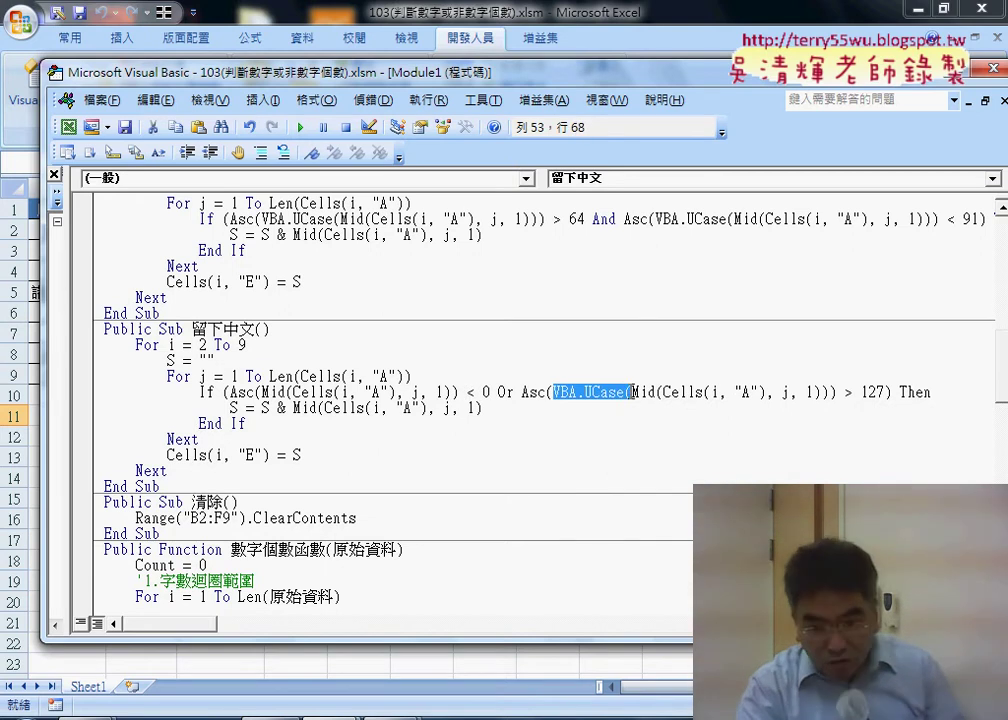
key(Delete)
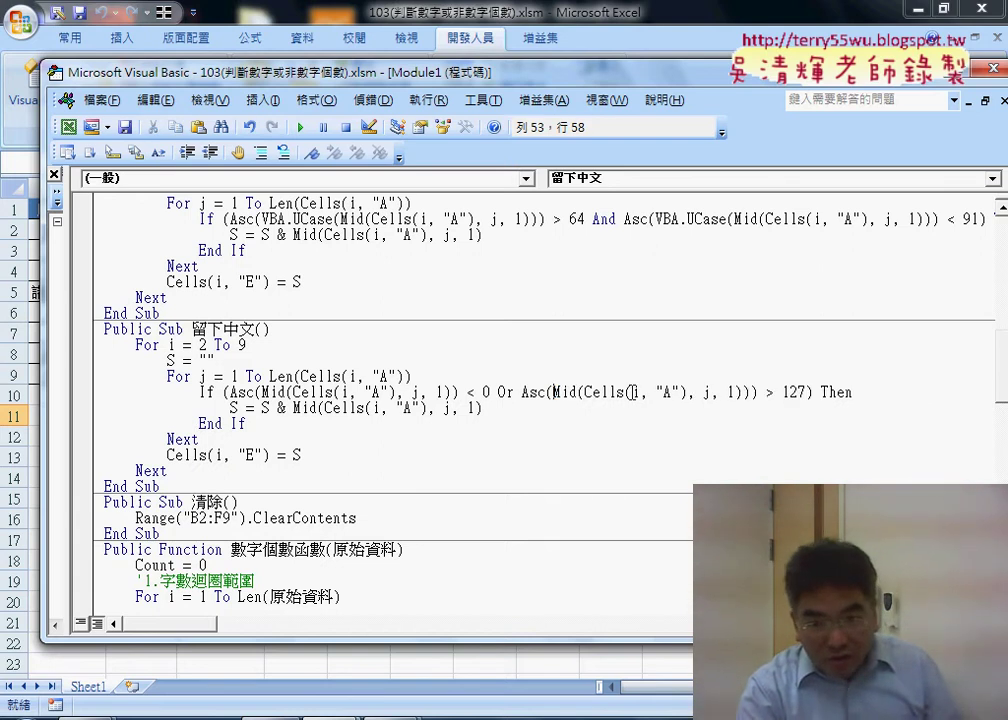
key(Delete)
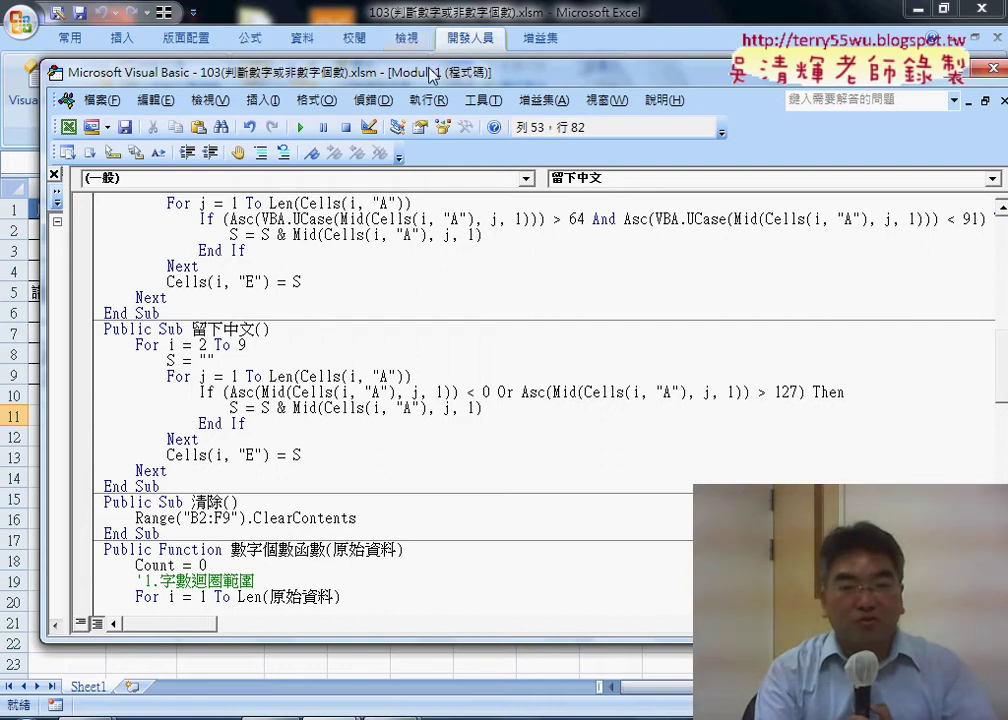
drag(431, 77, 559, 74)
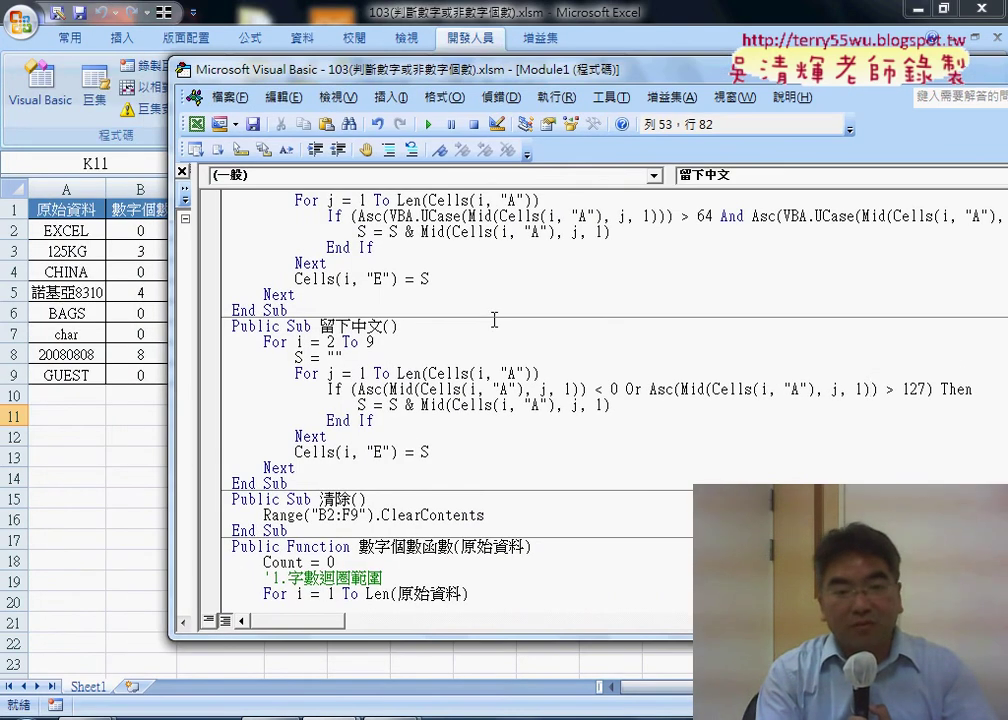
Change Cells(i, "E") to Cells(i, "F") and run 留下中文, writing 諾基亞 into F5.
double_click(379, 452)
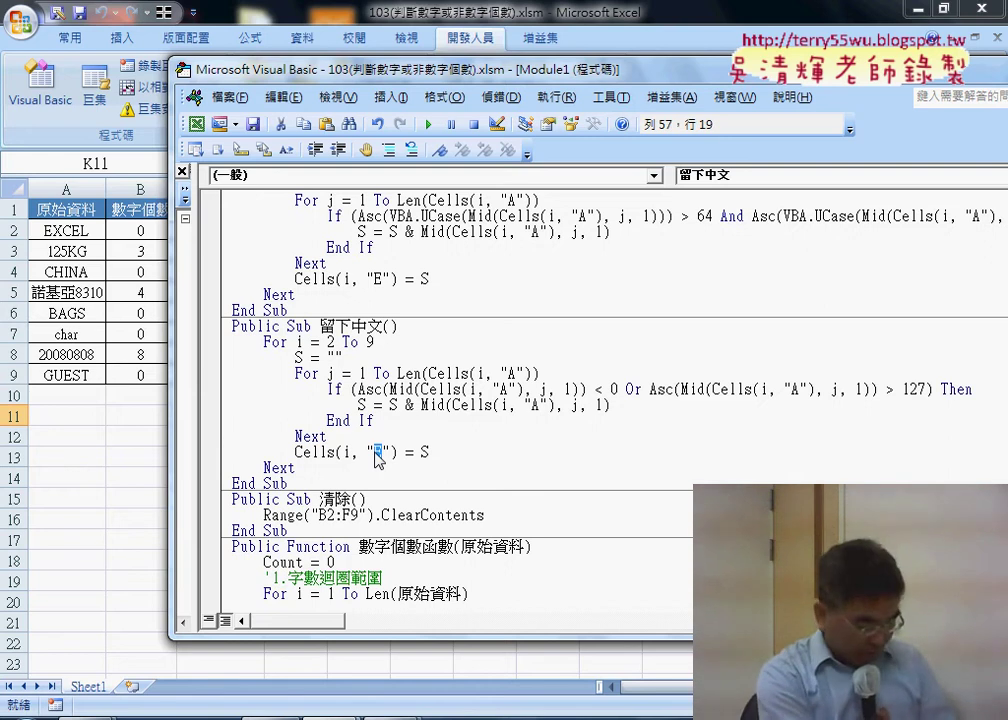
text(F)
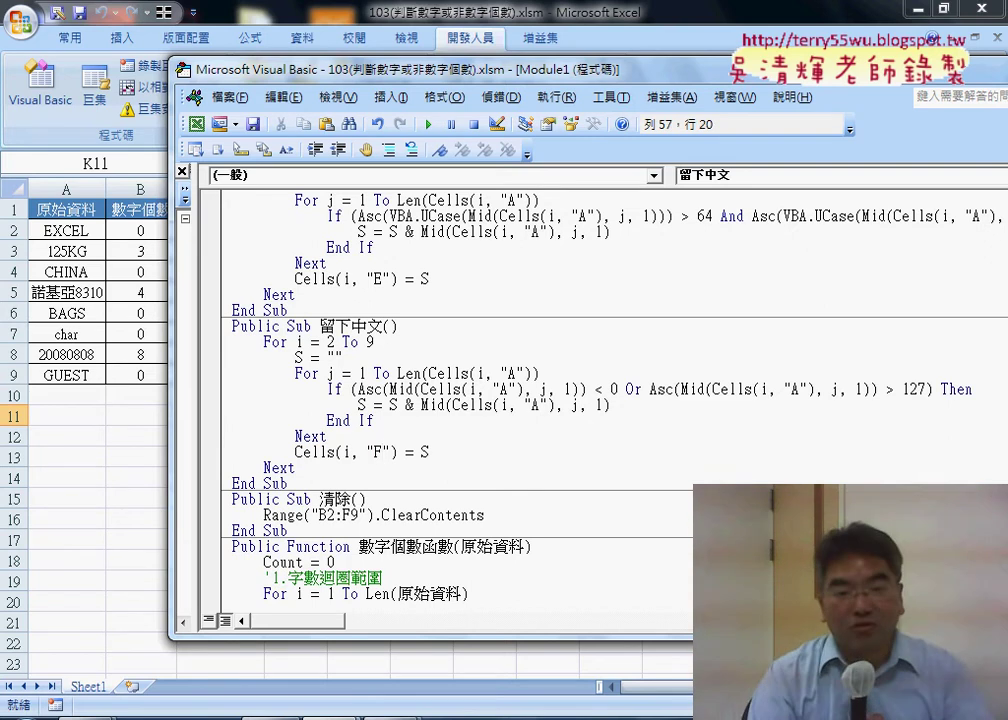
drag(548, 67, 833, 69)
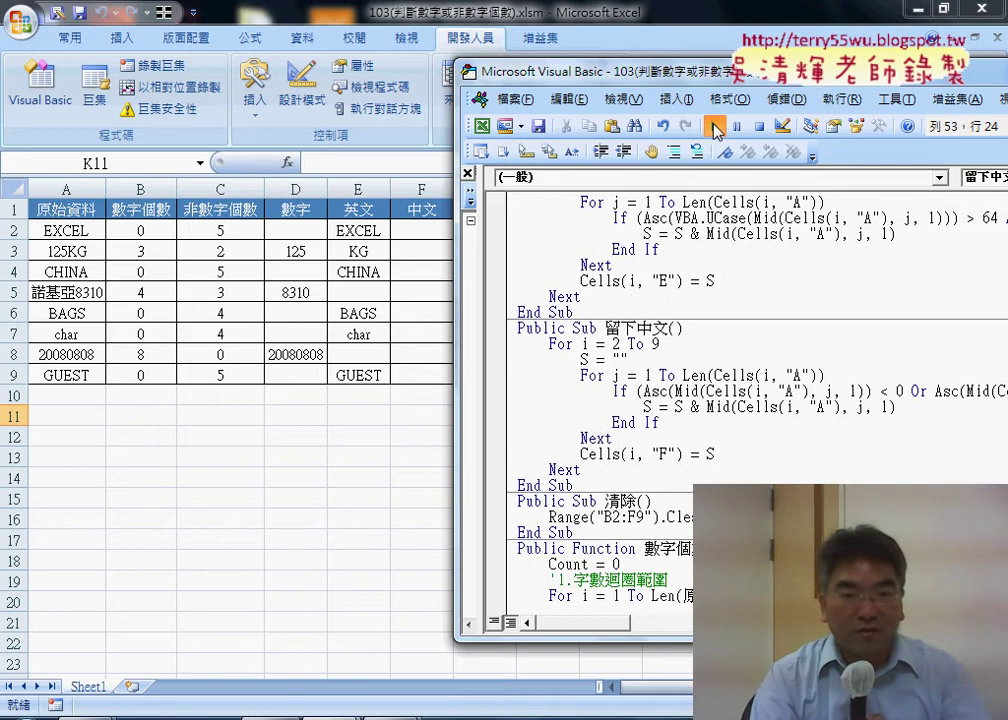
click(714, 128)
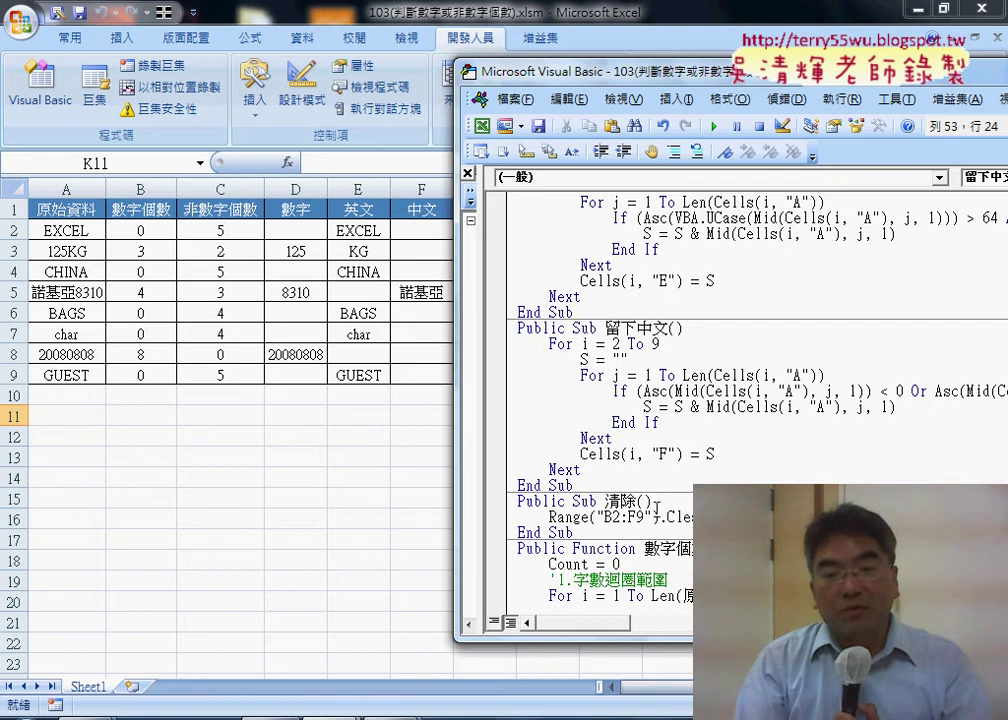
Retype the ClearContents method after Range("B2:F9") in the 清除 macro using the auto-list.
drag(660, 84, 664, 77)
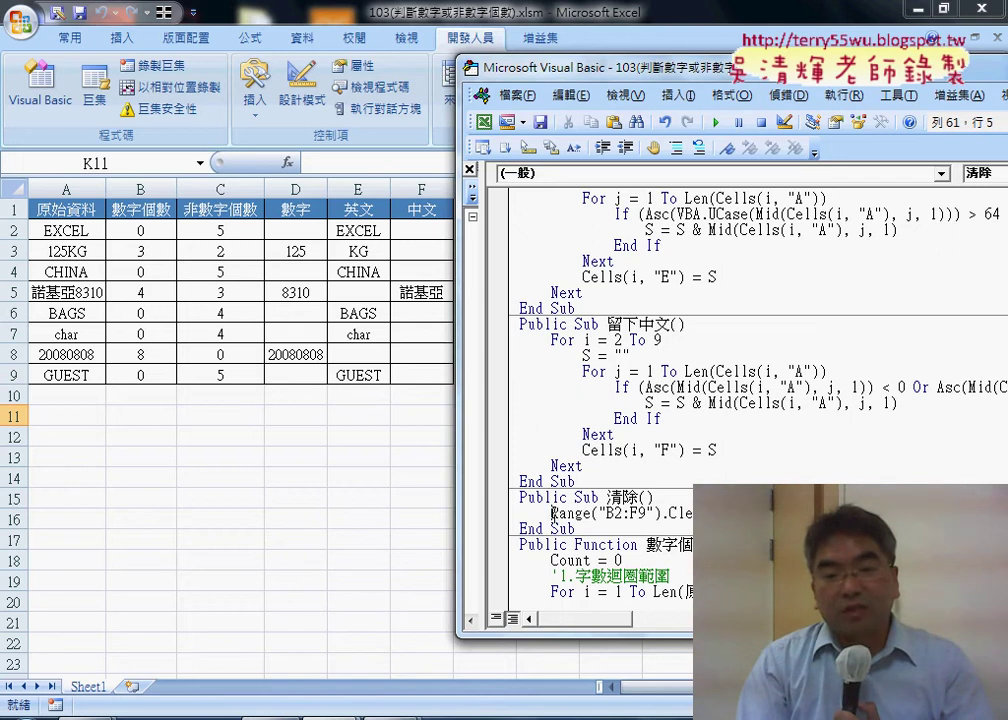
drag(551, 513, 652, 514)
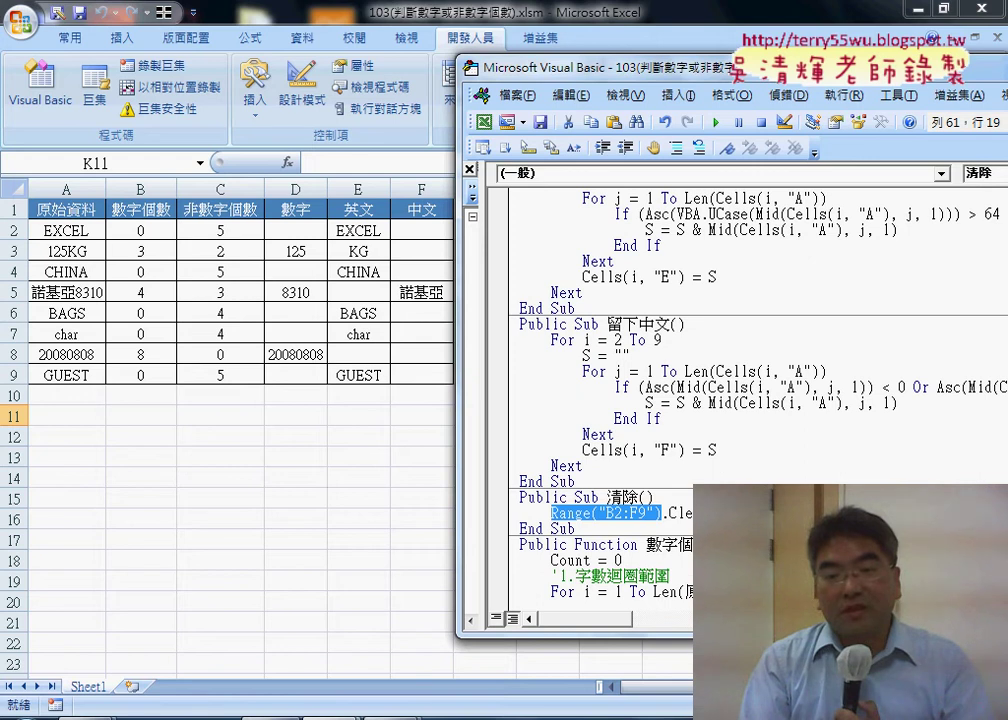
double_click(666, 513)
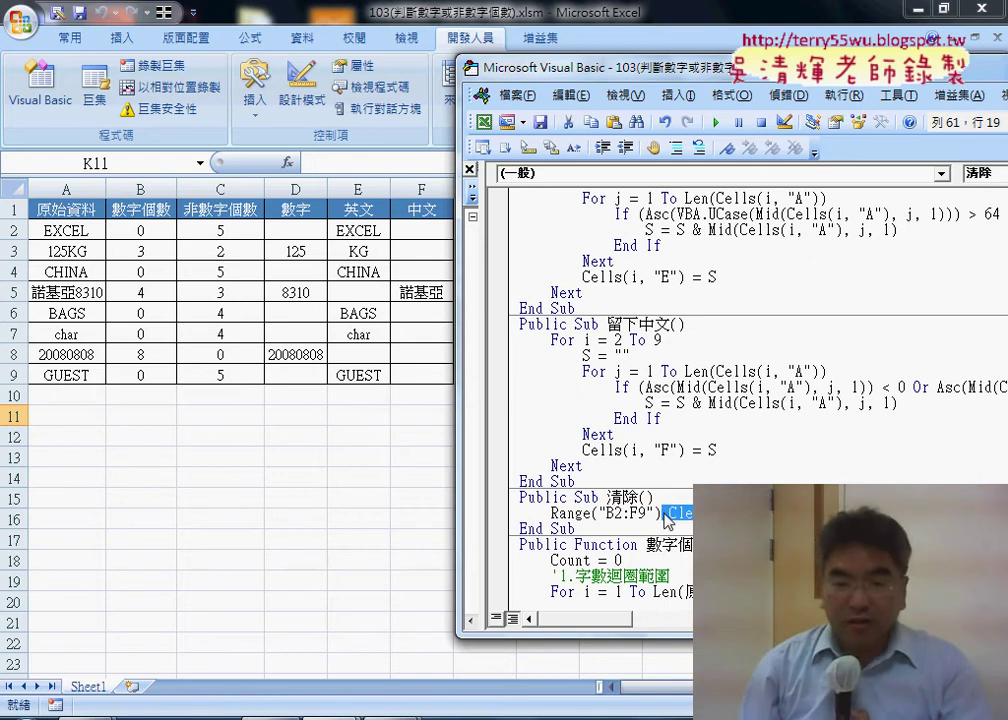
text(.)
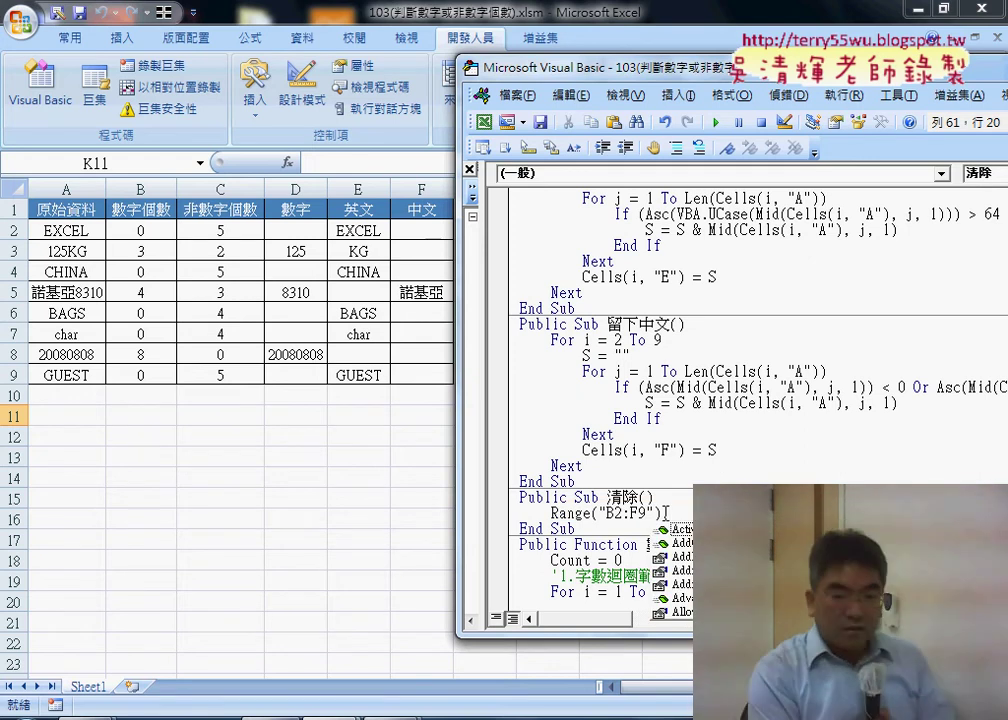
text(cl)
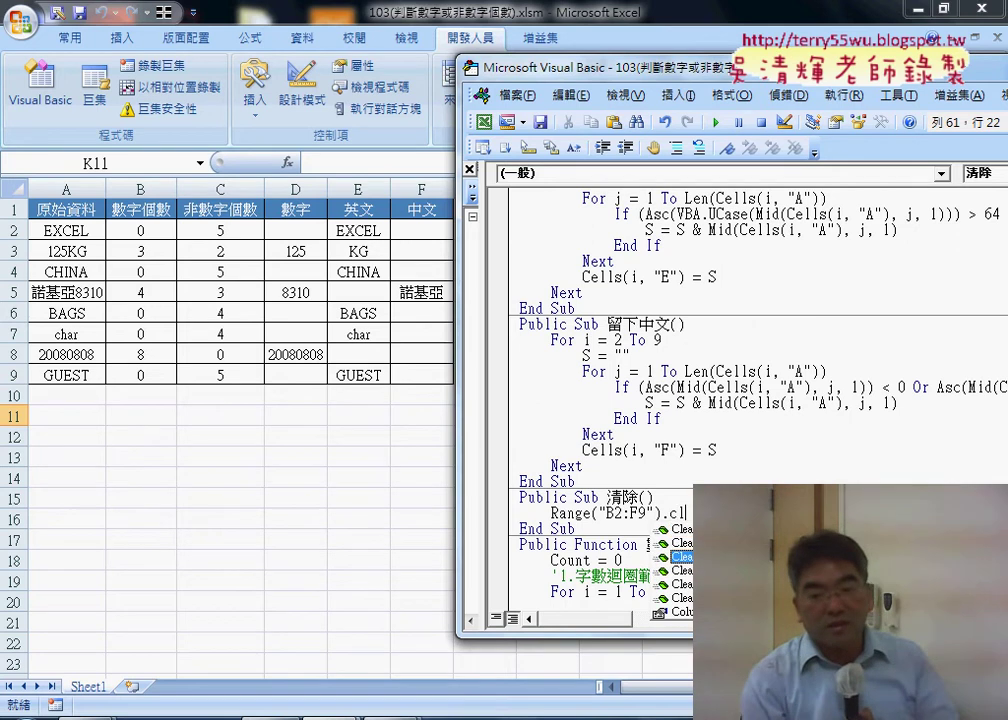
key(Down)
key(Down)
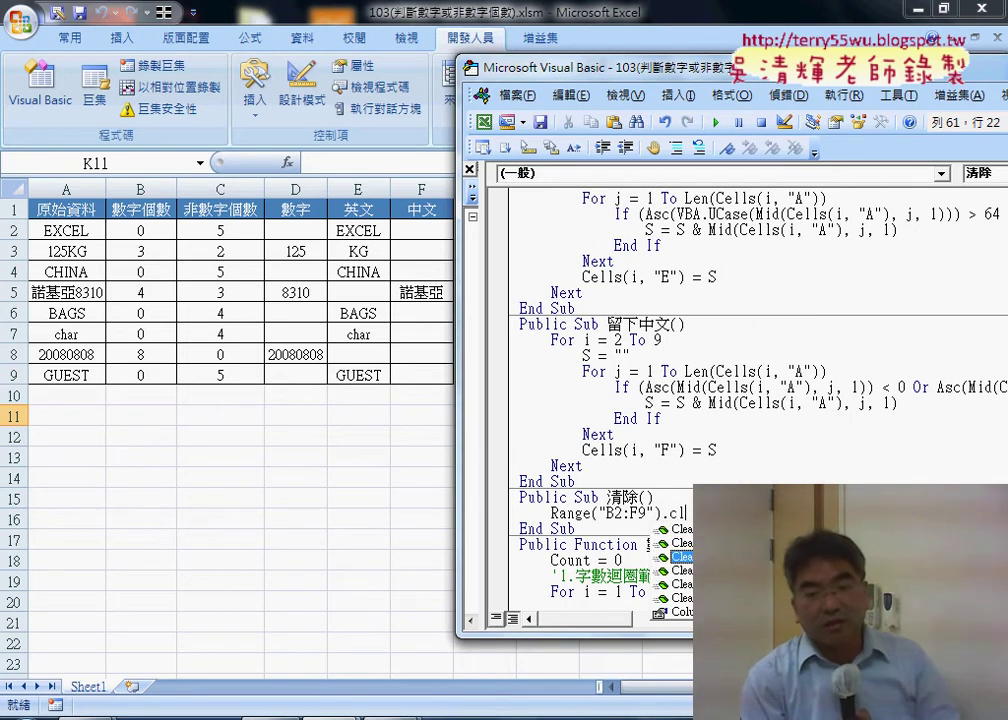
key(space)
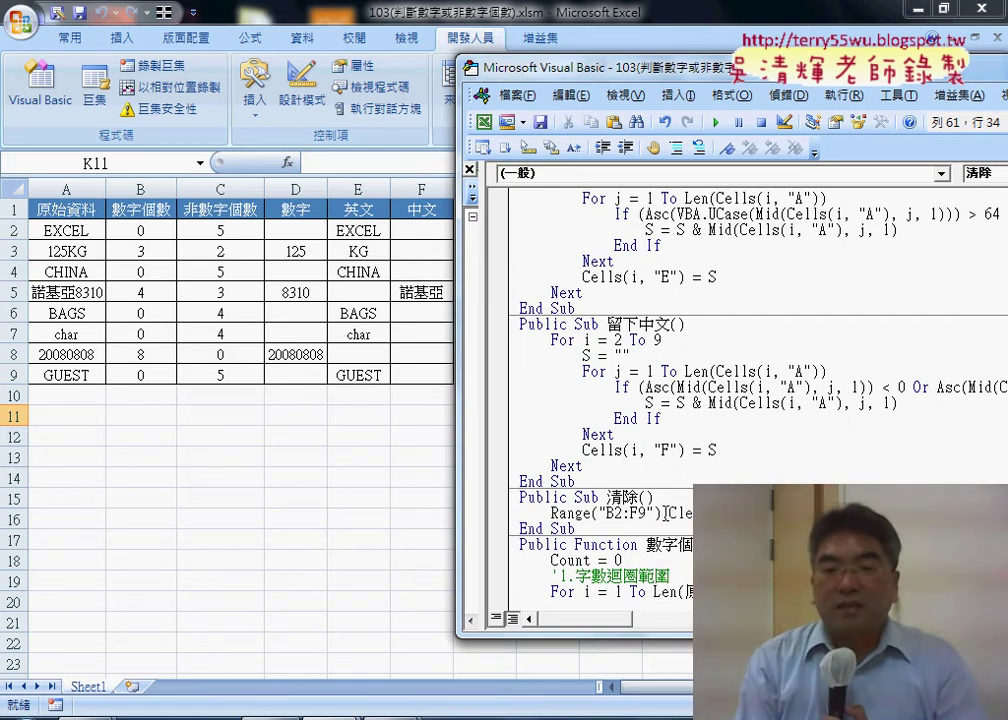
Run the 清除 macro with F5 to empty B2:F9.
drag(553, 513, 700, 513)
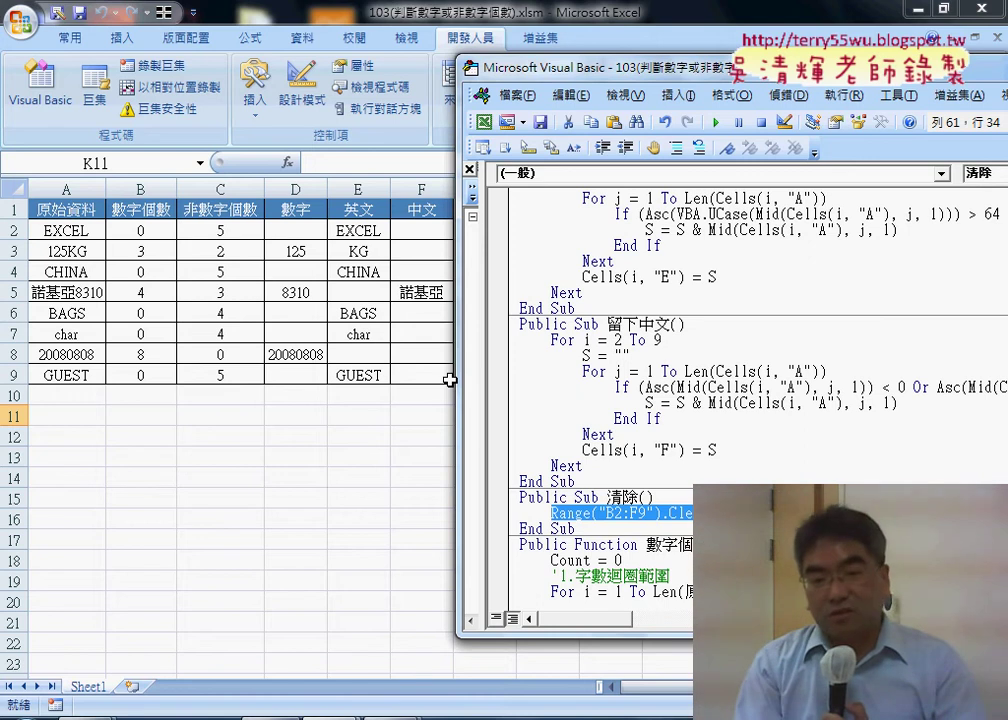
click(563, 513)
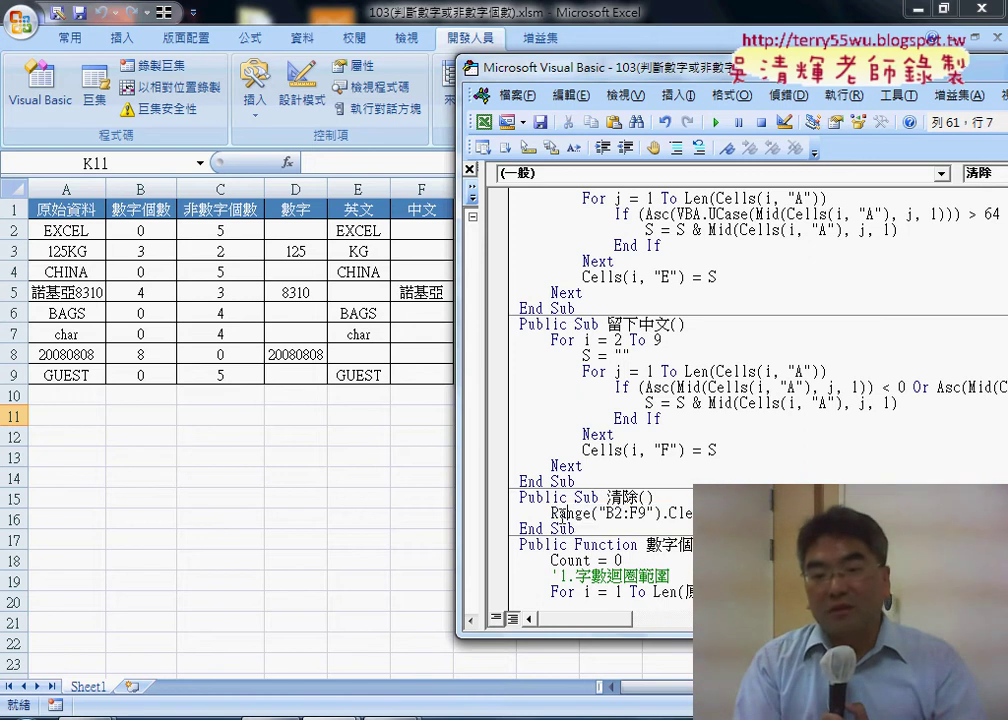
drag(551, 513, 775, 513)
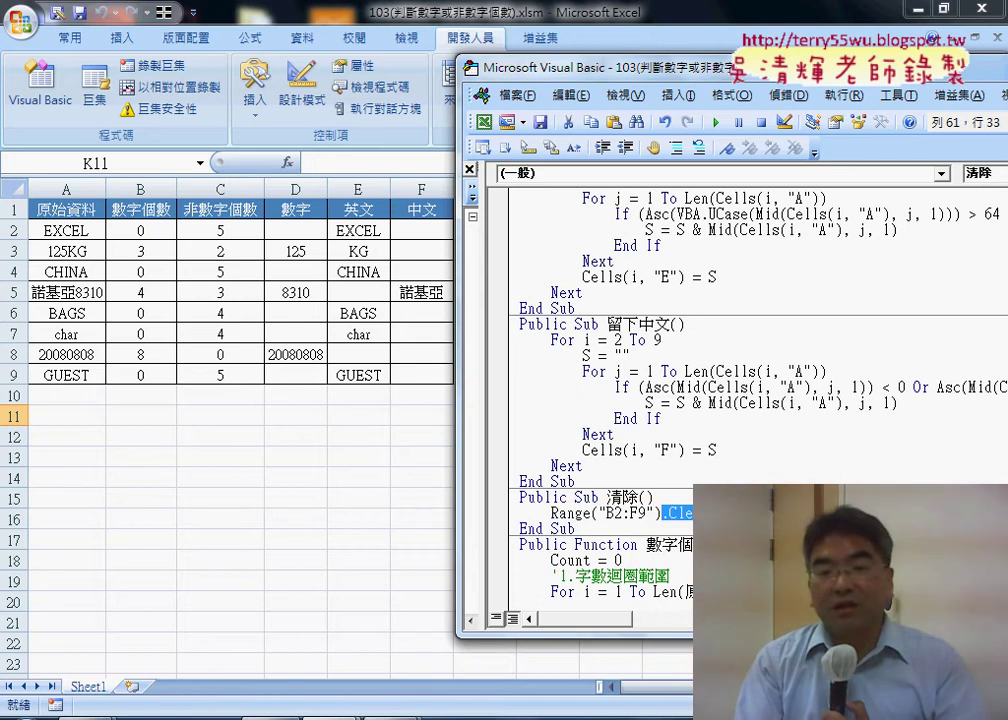
click(600, 513)
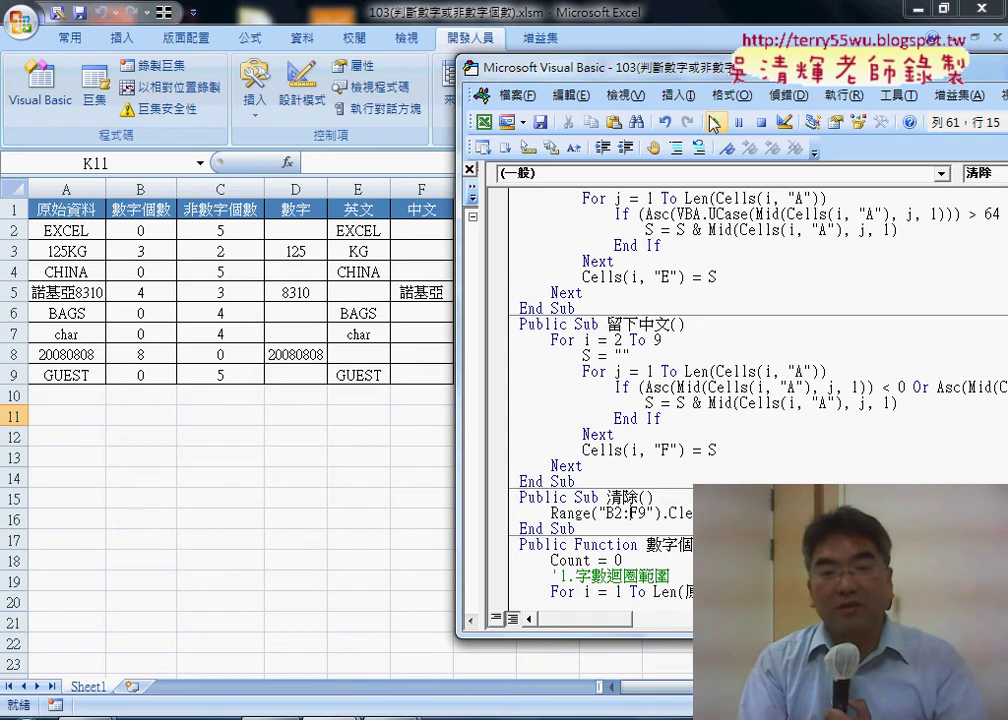
key(F5)
On the worksheet, run 數字個數, 非數字個數, 留下數字, 留下英文, 留下中文, then 清除.
click(365, 477)
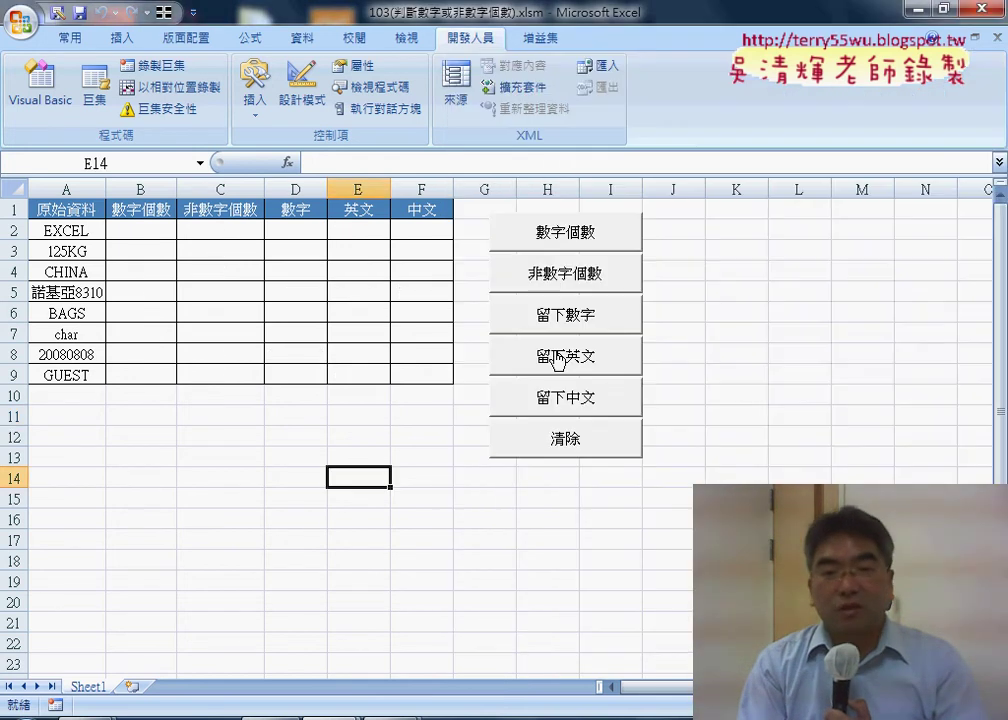
click(596, 234)
click(582, 276)
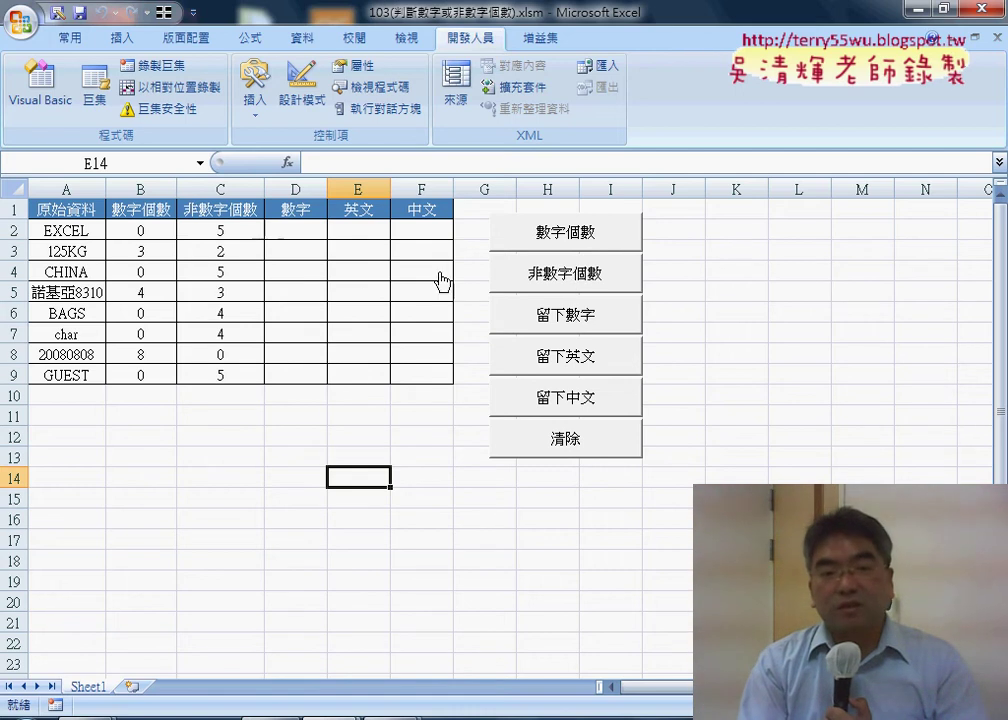
click(572, 320)
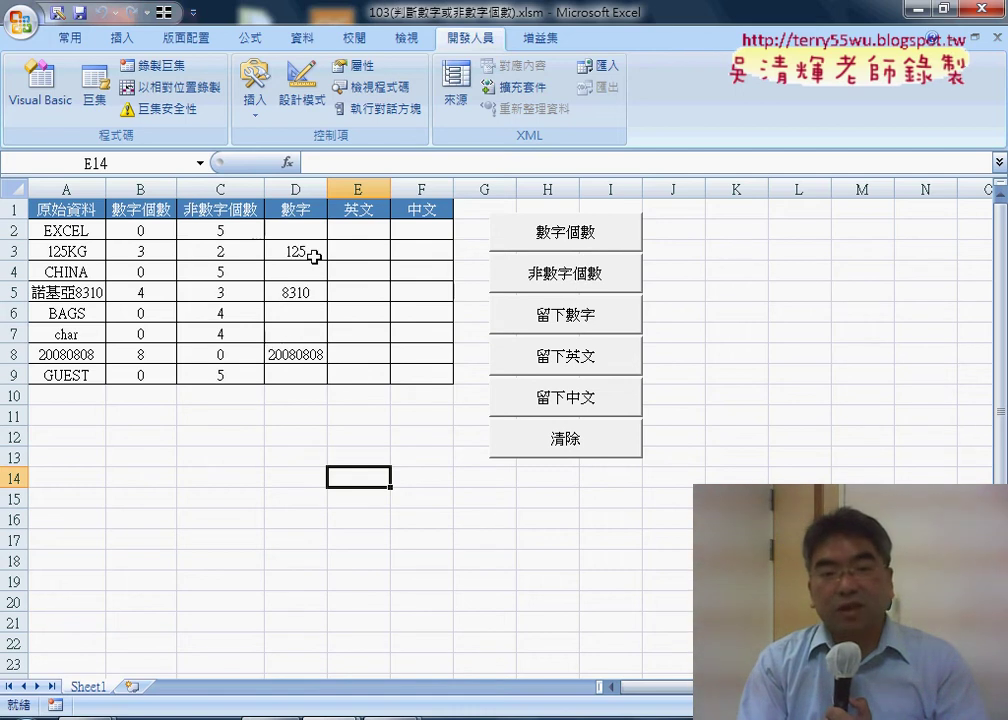
click(562, 358)
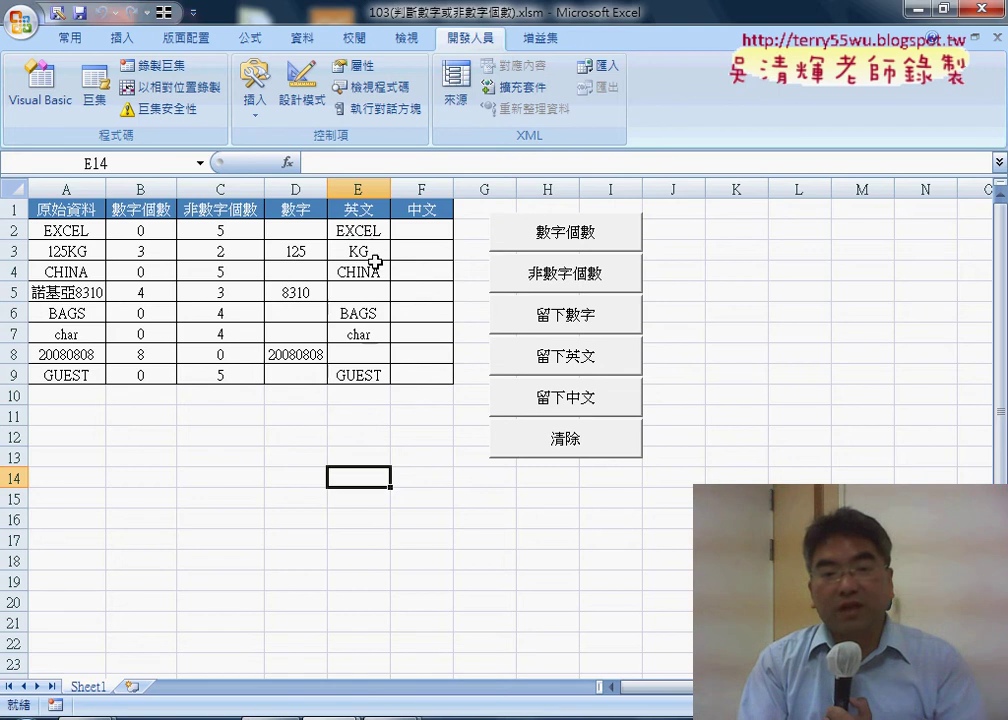
click(573, 403)
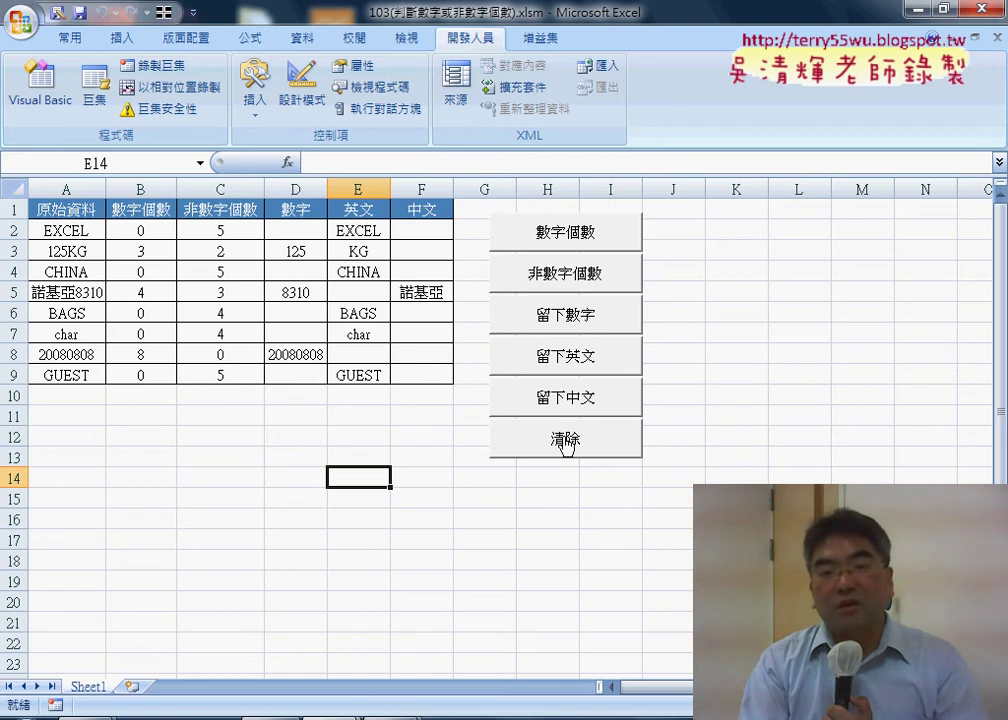
click(566, 442)
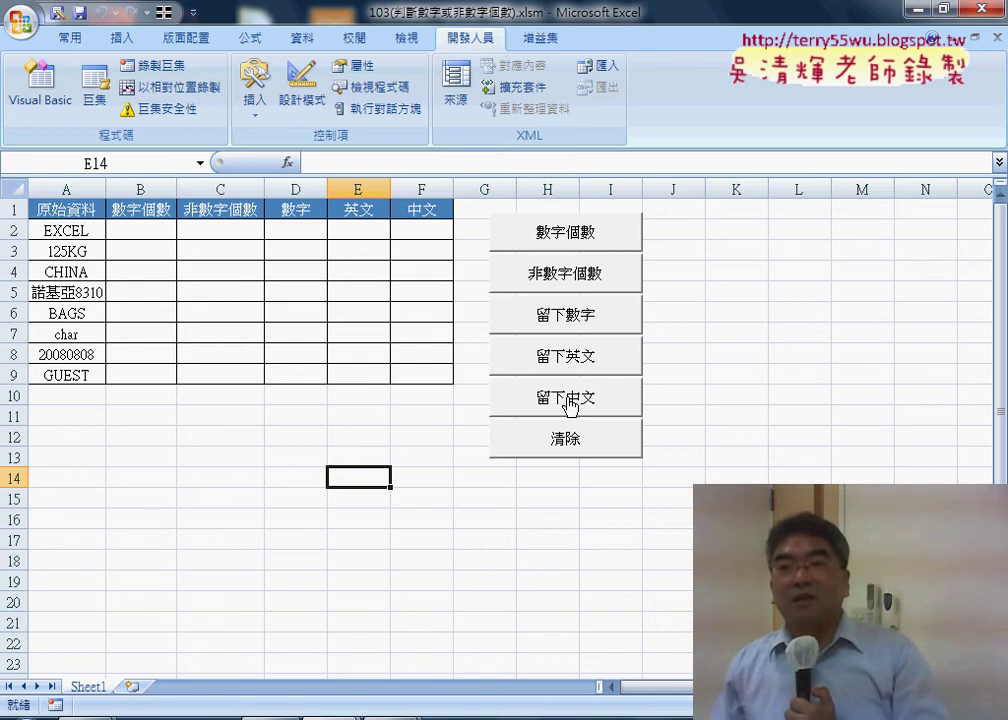